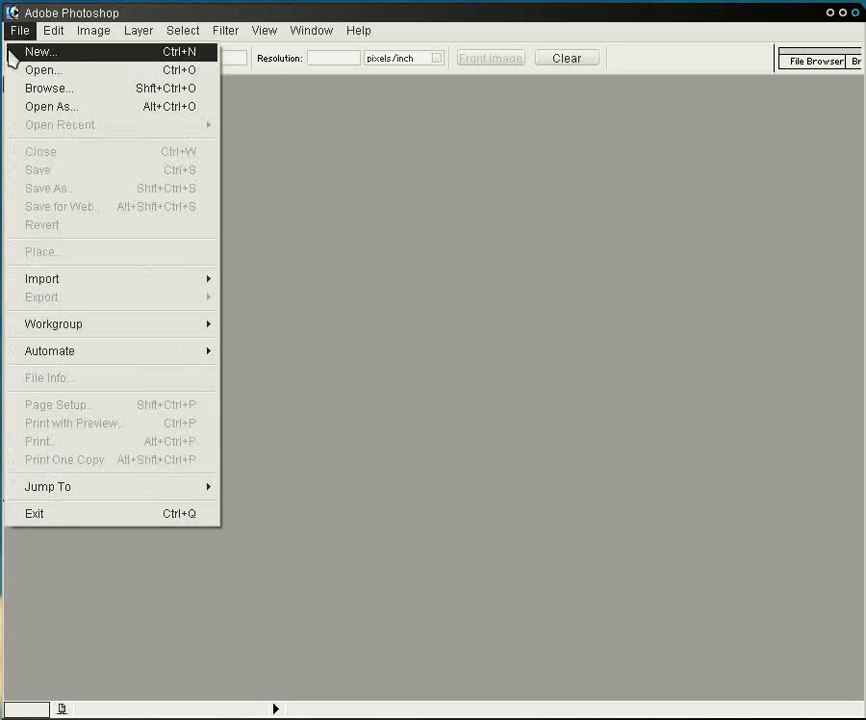
Step: Create a new 500 by 500 pixel RGB document with a white background and maximize its window
{"action": "left_click", "coordinate": [12, 51]}
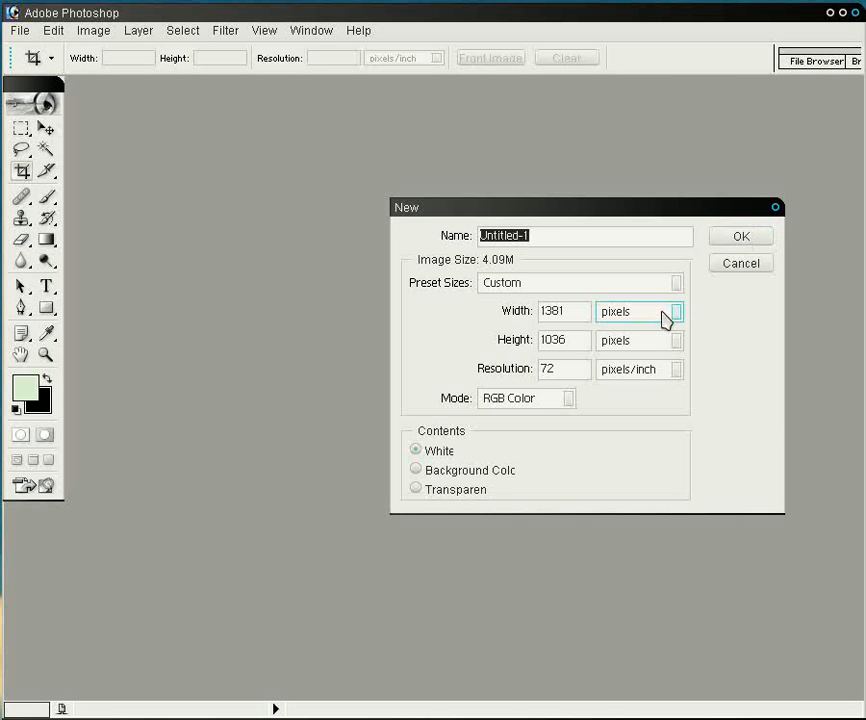
{"action": "double_click", "coordinate": [582, 311]}
{"action": "type", "text": "500"}
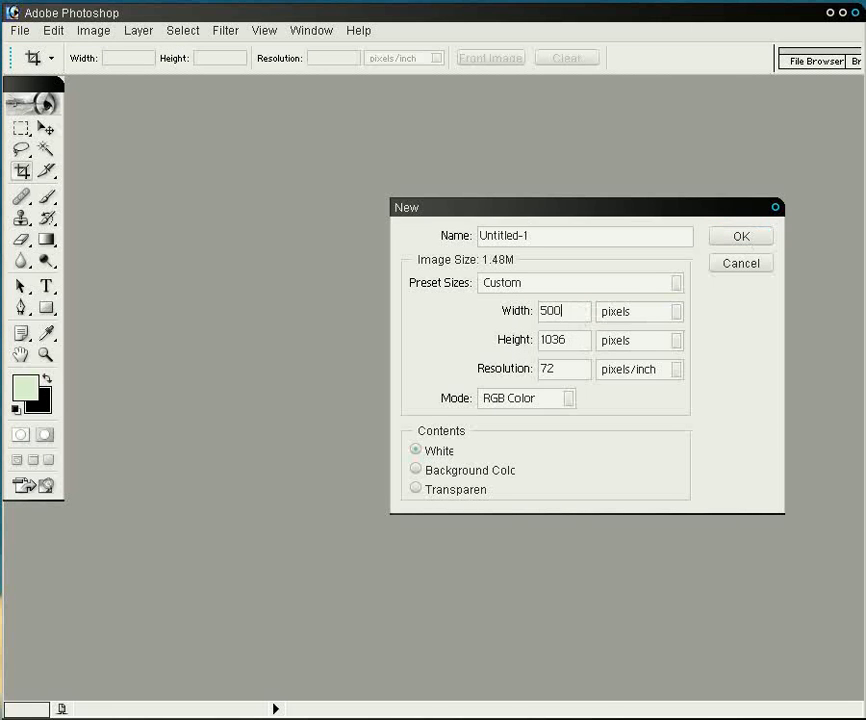
{"action": "left_click_drag", "start_coordinate": [570, 340], "coordinate": [521, 347]}
{"action": "type", "text": "500"}
{"action": "left_click", "coordinate": [748, 243]}
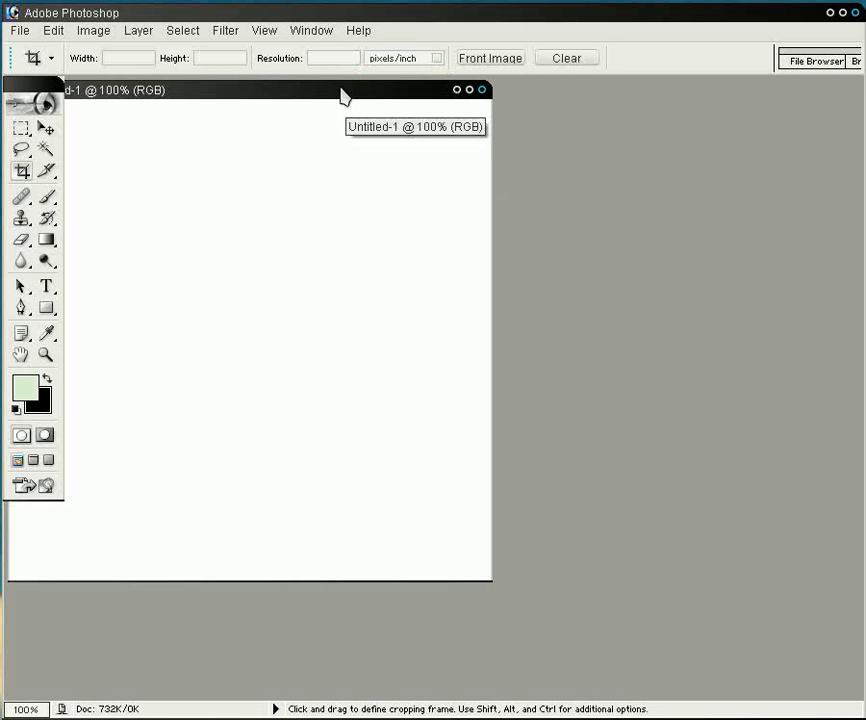
{"action": "left_click_drag", "start_coordinate": [342, 93], "coordinate": [430, 155]}
{"action": "double_click", "coordinate": [430, 153]}
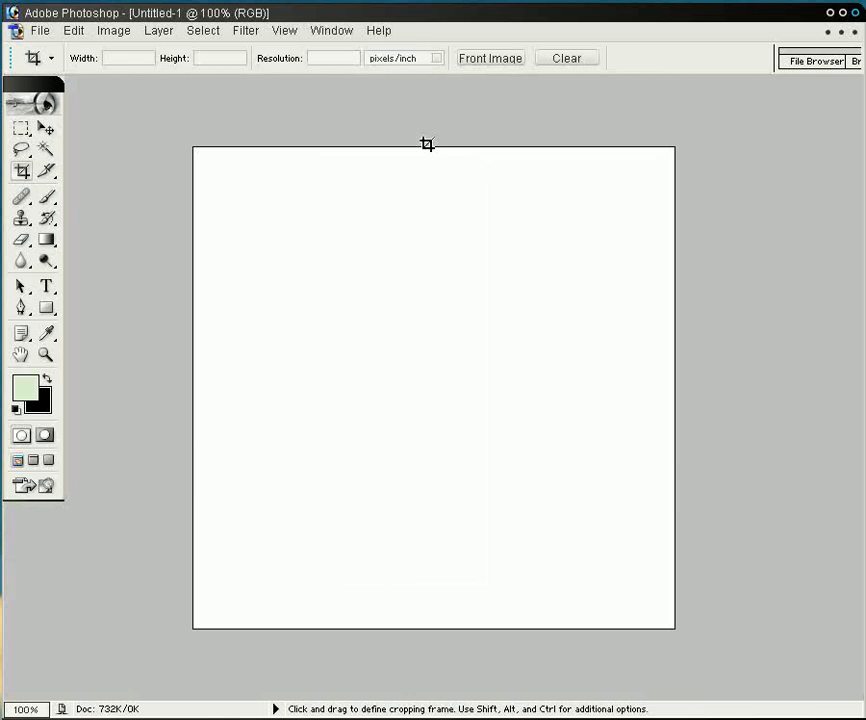
Step: Activate the Rectangular Marquee tool and set the foreground colour to blue 3048DA
{"action": "left_click", "coordinate": [20, 130]}
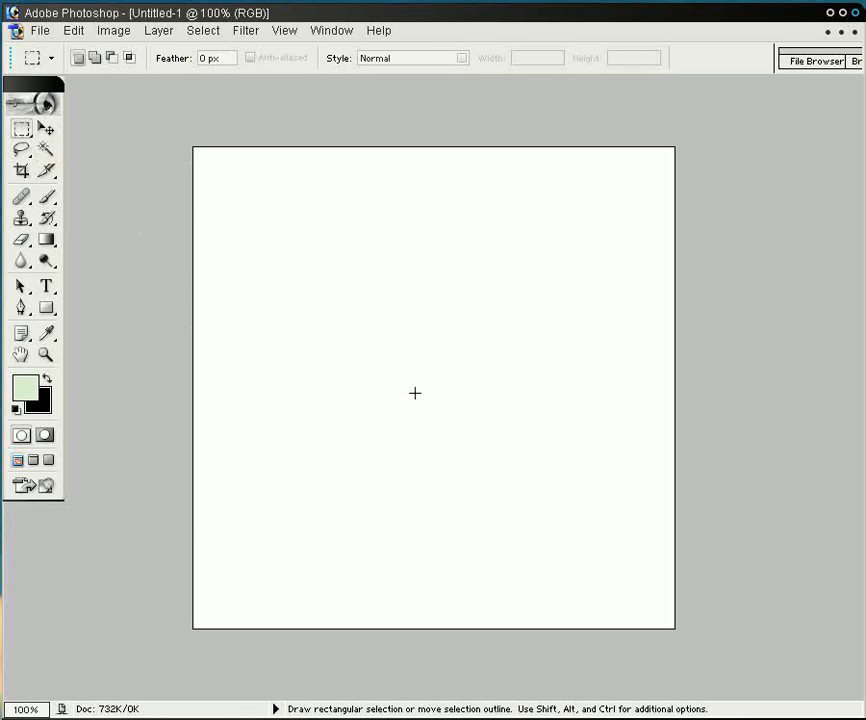
{"action": "left_click", "coordinate": [25, 387]}
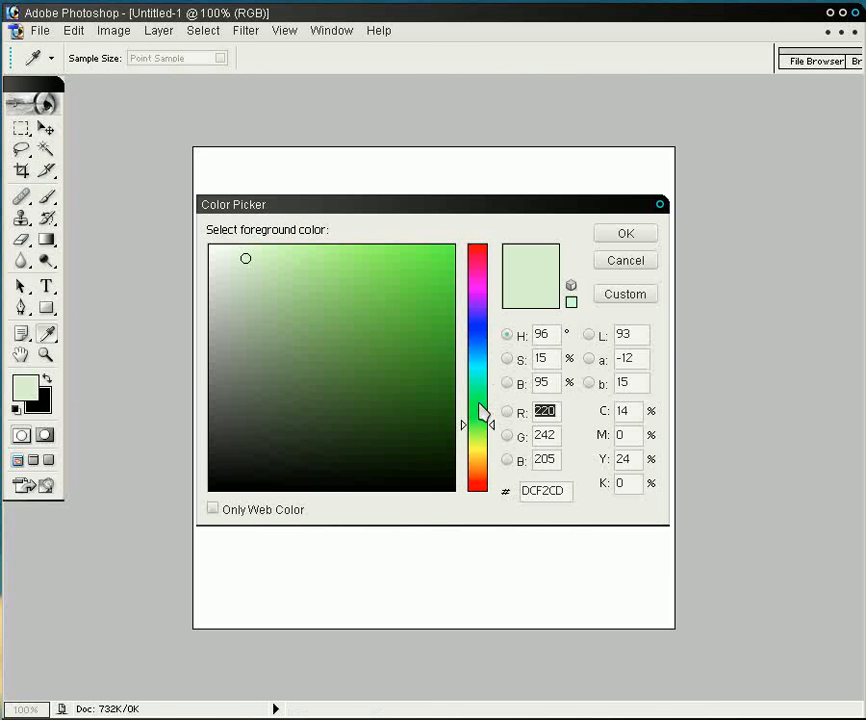
{"action": "left_click_drag", "start_coordinate": [476, 424], "coordinate": [476, 386]}
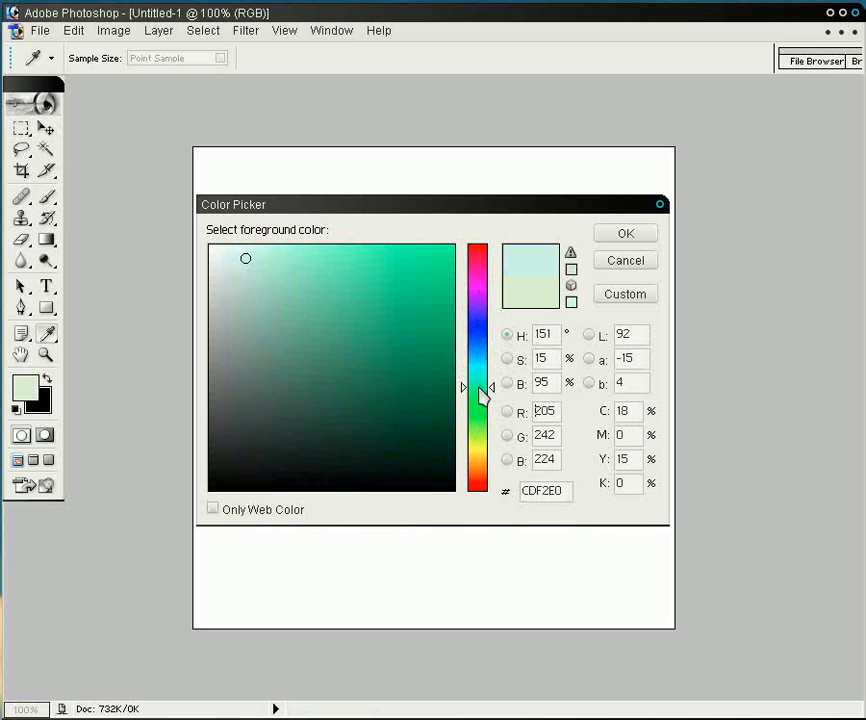
{"action": "left_click", "coordinate": [476, 332]}
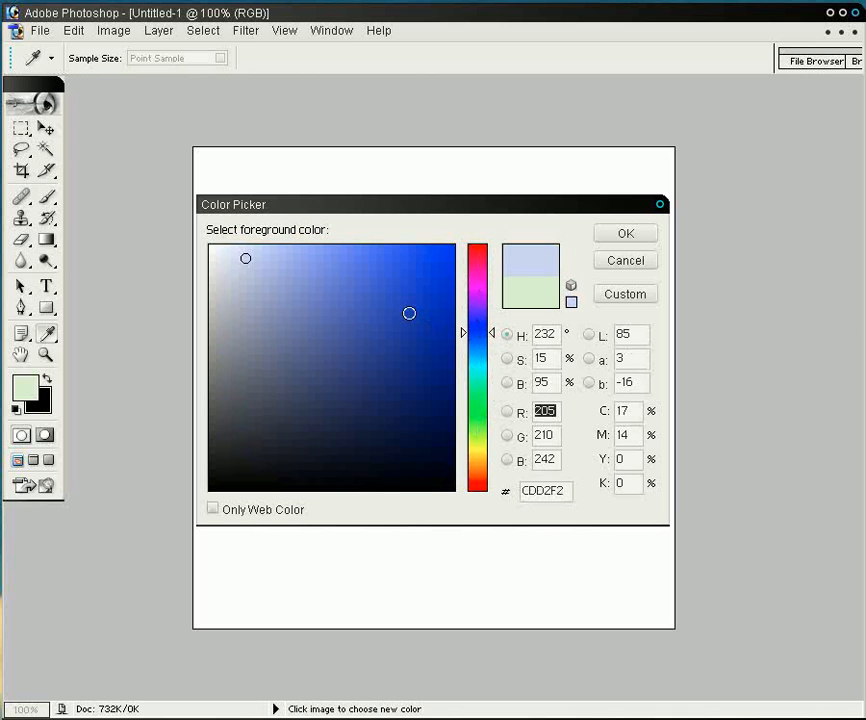
{"action": "left_click_drag", "start_coordinate": [403, 288], "coordinate": [400, 281]}
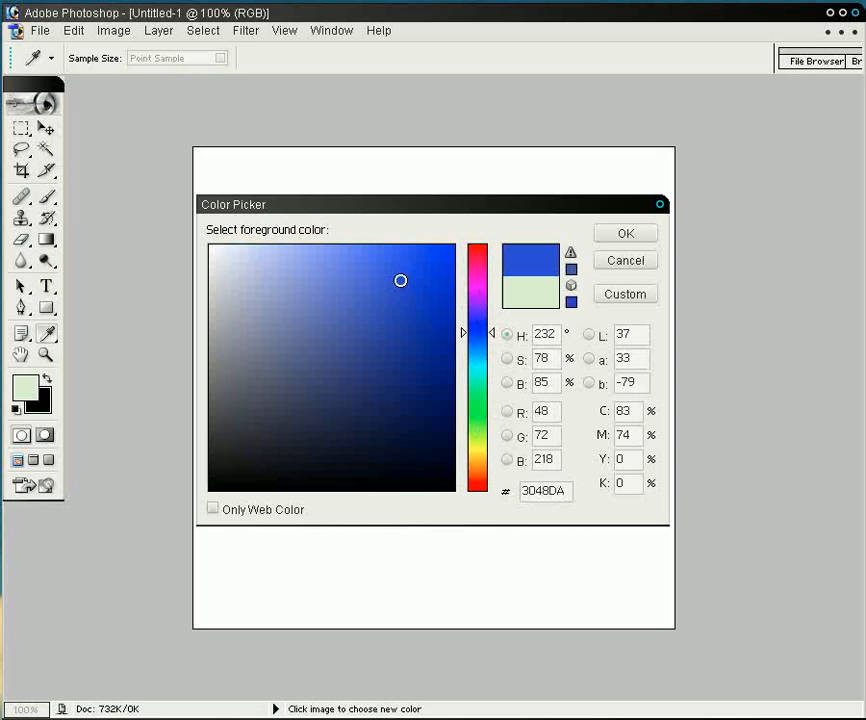
{"action": "left_click", "coordinate": [601, 236]}
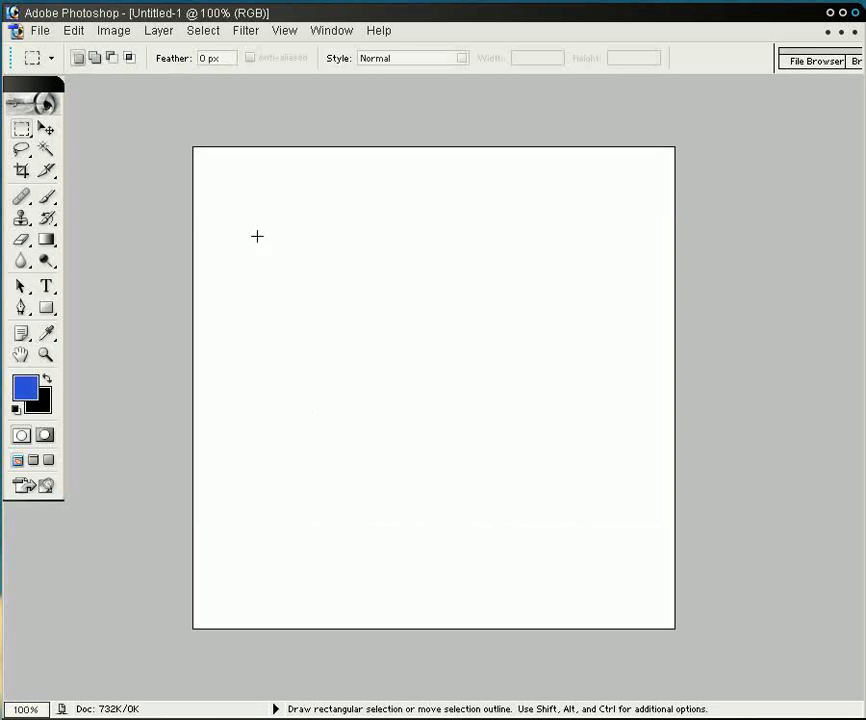
Step: Select a large, nearly square area in the canvas's upper left, fill it with the blue foreground colour, and deselect
{"action": "left_click_drag", "start_coordinate": [285, 273], "coordinate": [348, 315]}
{"action": "key", "text": "alt"}
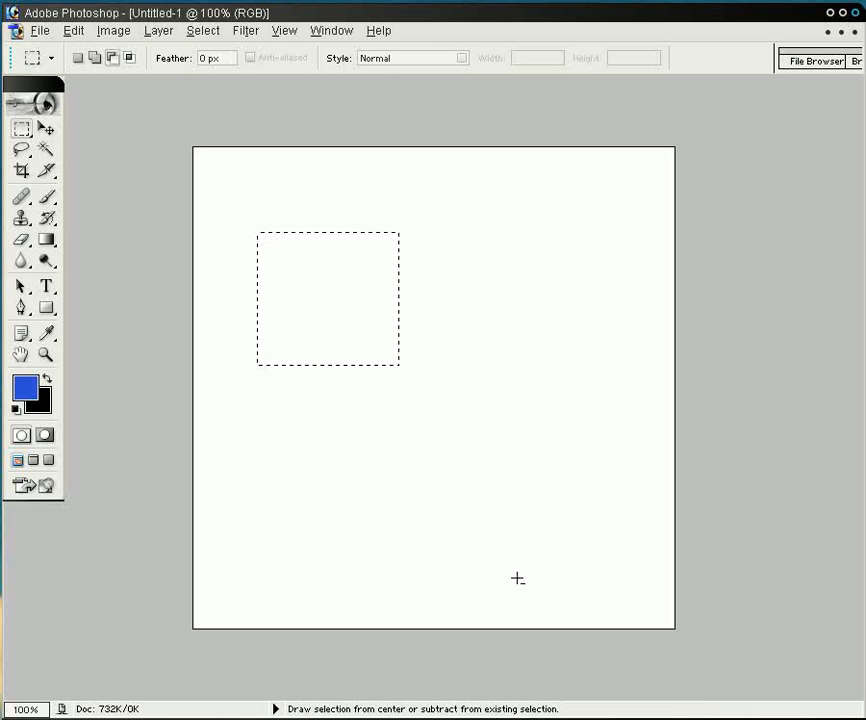
{"action": "key", "text": "alt+BackSpace"}
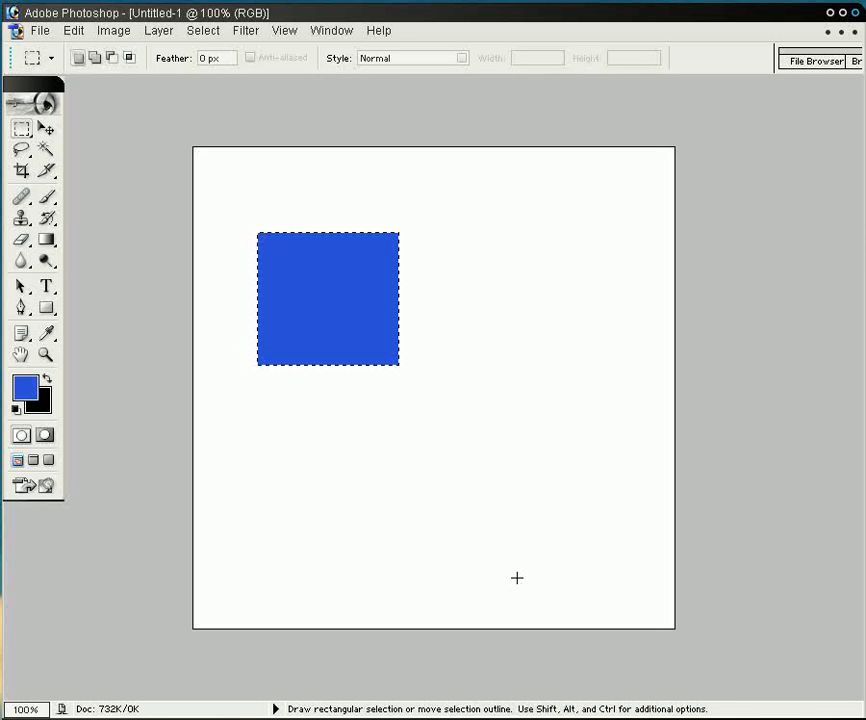
{"action": "key", "text": "ctrl+d"}
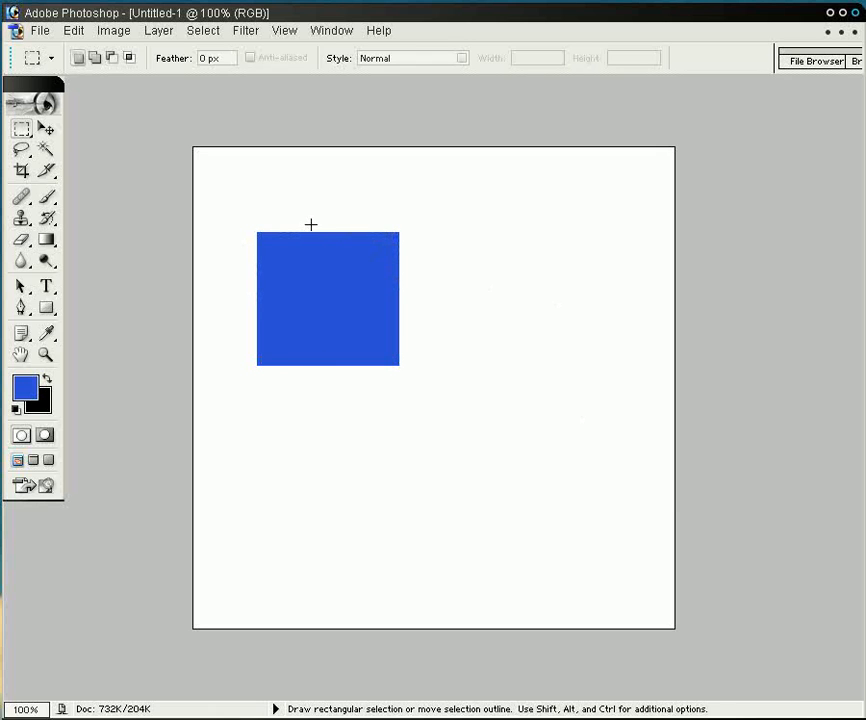
{"action": "left_click", "coordinate": [39, 30]}
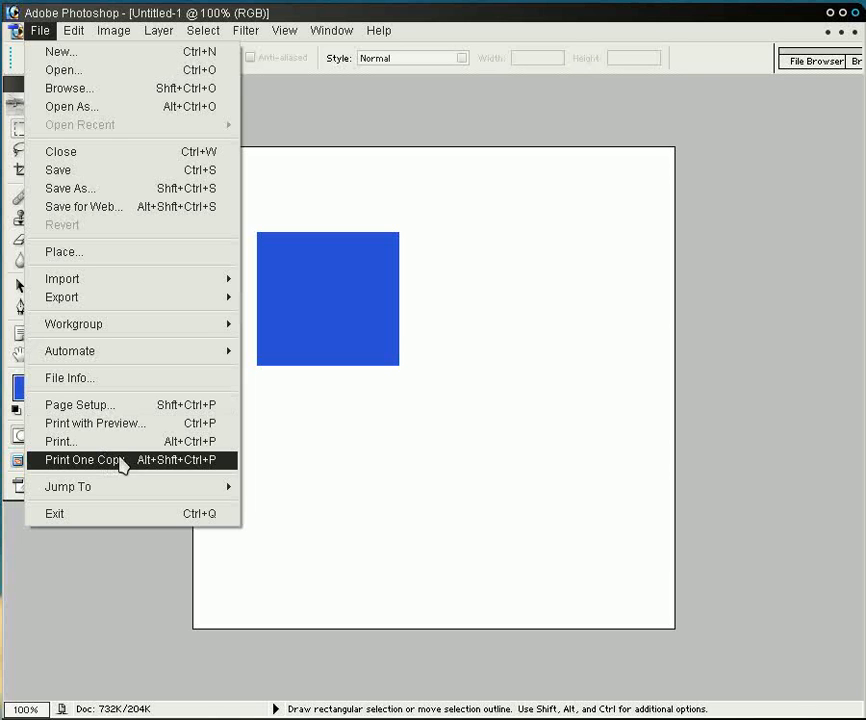
{"action": "left_click", "coordinate": [613, 20]}
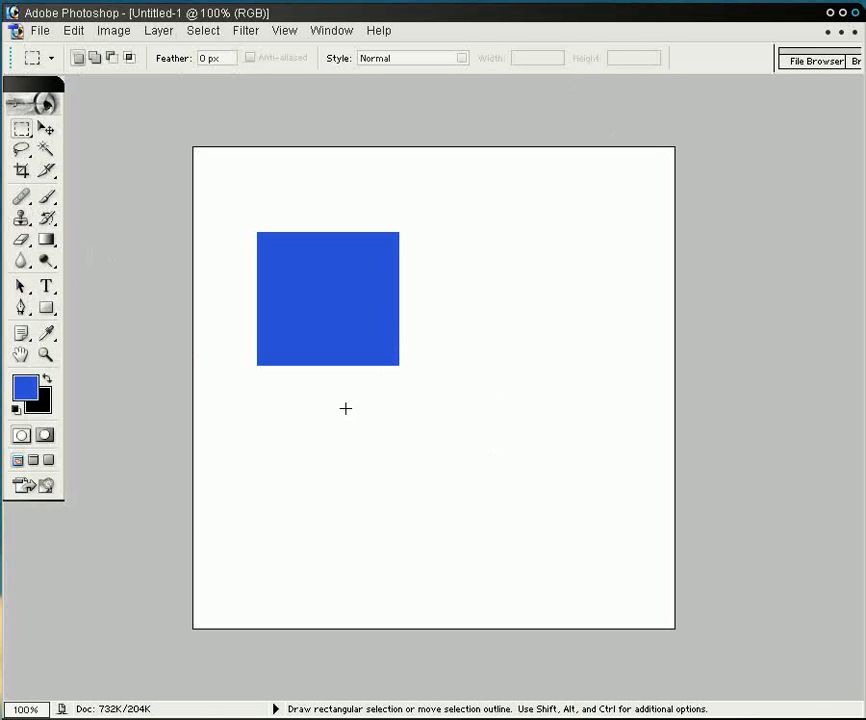
Step: Add a narrow vertical blue rectangle extending down from the lower edge of the large blue square, and deselect
{"action": "left_click_drag", "start_coordinate": [332, 432], "coordinate": [300, 354]}
{"action": "key", "text": "alt+BackSpace"}
{"action": "key", "text": "ctrl+d"}
Step: Add a long horizontal blue bar extending from the large square's right side nearly to the canvas edge, and deselect
{"action": "left_click_drag", "start_coordinate": [385, 259], "coordinate": [540, 311]}
{"action": "left_click", "coordinate": [534, 313]}
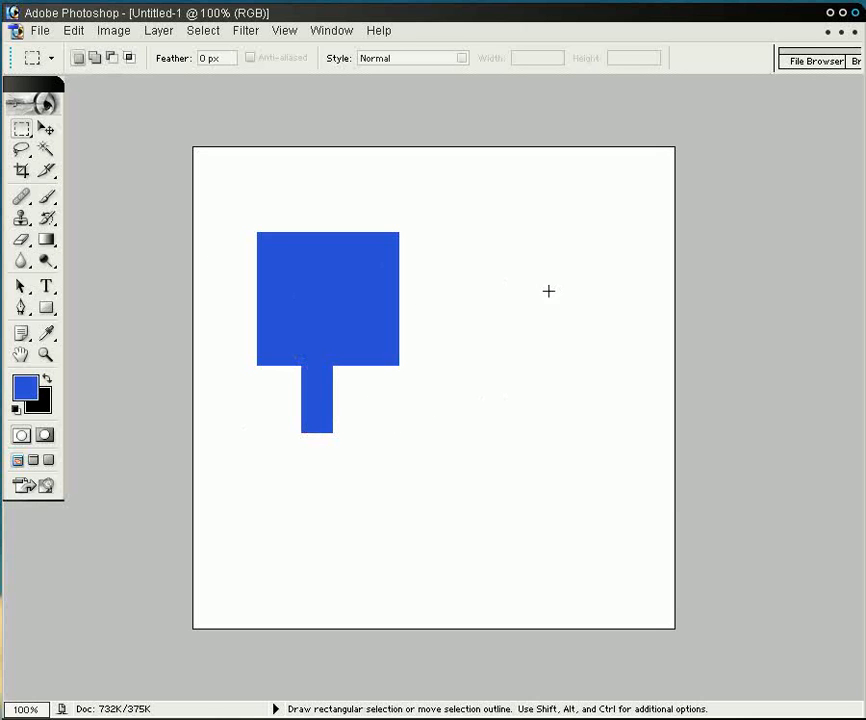
{"action": "left_click_drag", "start_coordinate": [658, 247], "coordinate": [398, 298]}
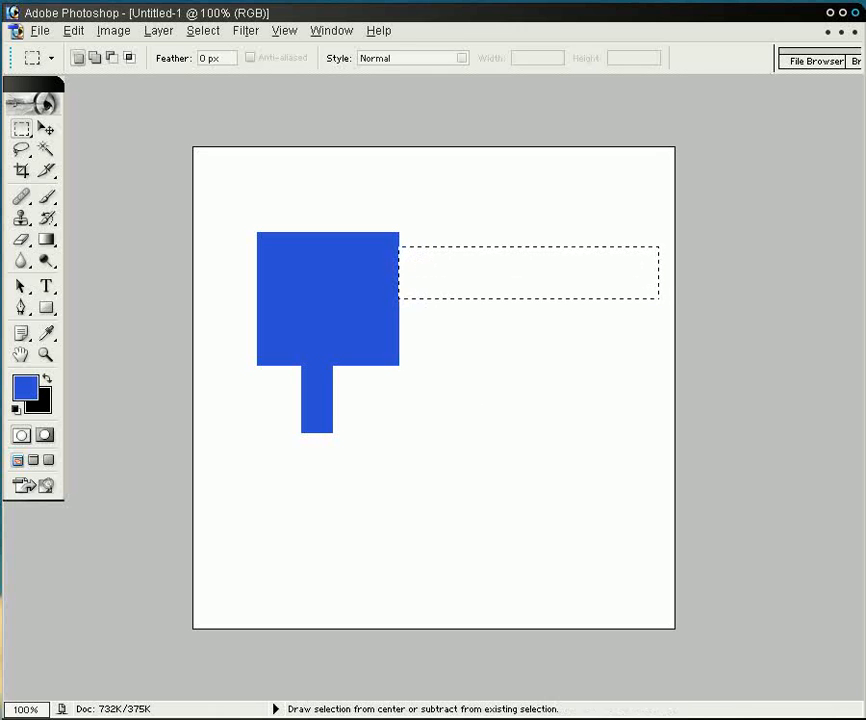
{"action": "key", "text": "alt+BackSpace"}
{"action": "left_click", "coordinate": [589, 466]}
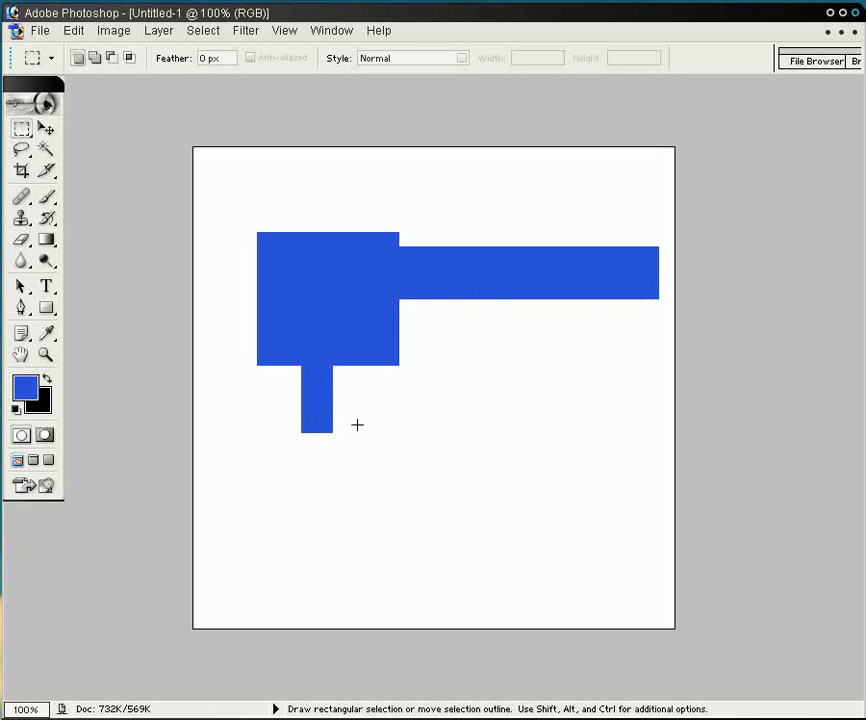
Step: Add a small, separate blue square below the horizontal bar near the canvas centre, and deselect
{"action": "left_click_drag", "start_coordinate": [412, 382], "coordinate": [478, 441]}
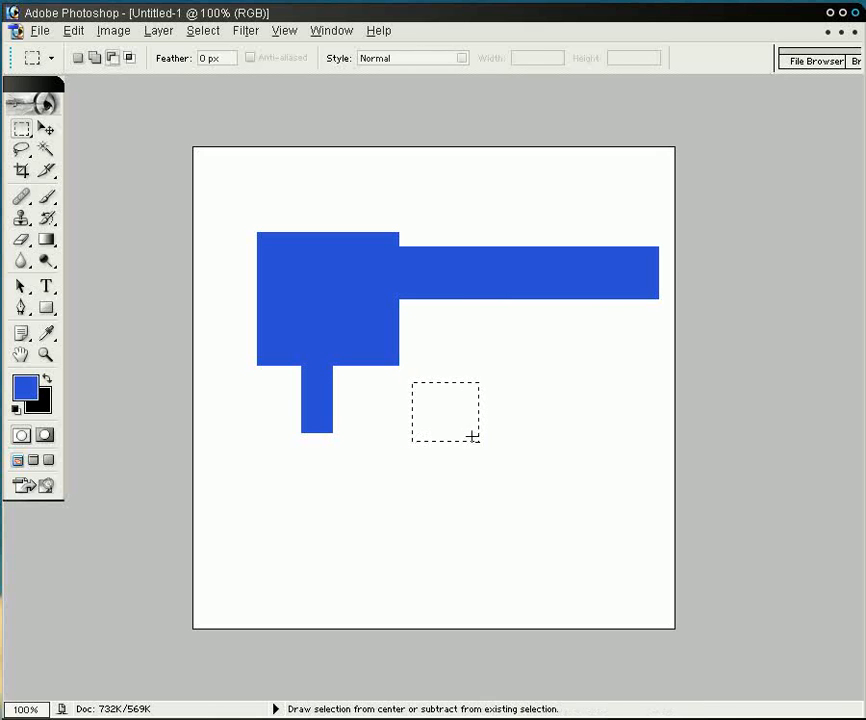
{"action": "key", "text": "alt+BackSpace"}
{"action": "key", "text": "ctrl+d"}
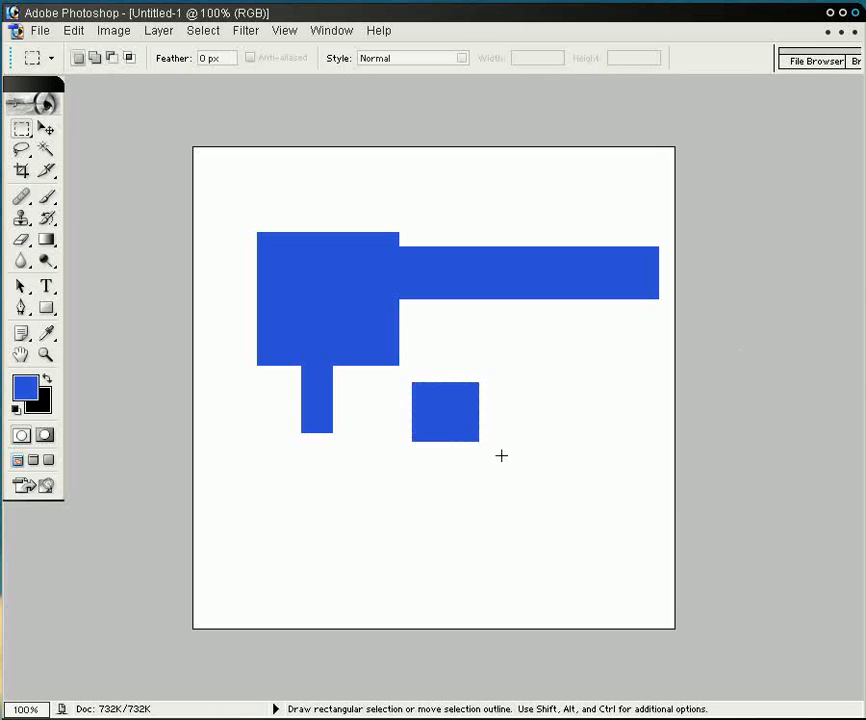
Step: Set the foreground colour to light orange EBC885 for the text
{"action": "left_click", "coordinate": [46, 287]}
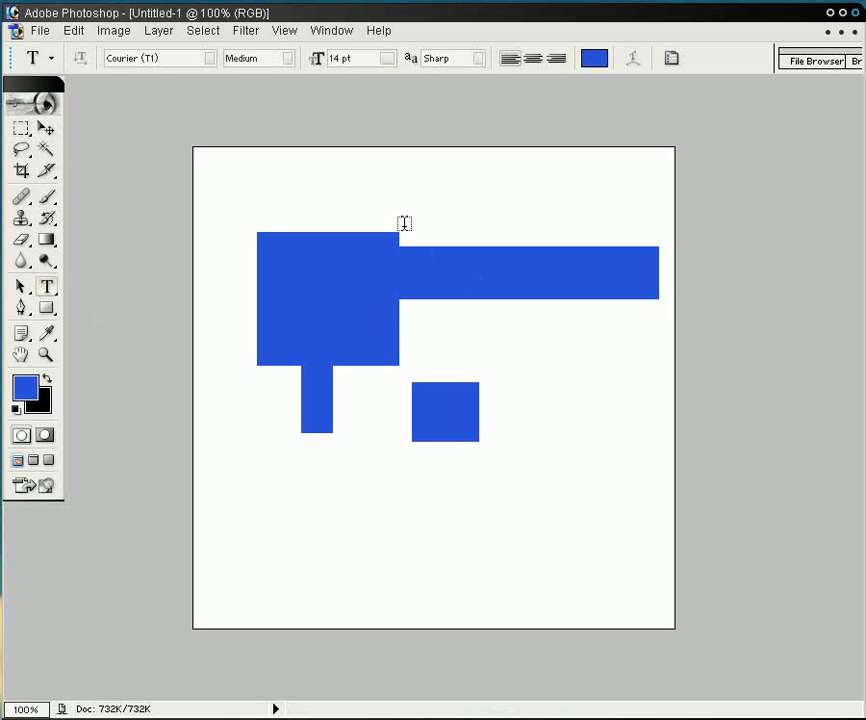
{"action": "left_click", "coordinate": [25, 386]}
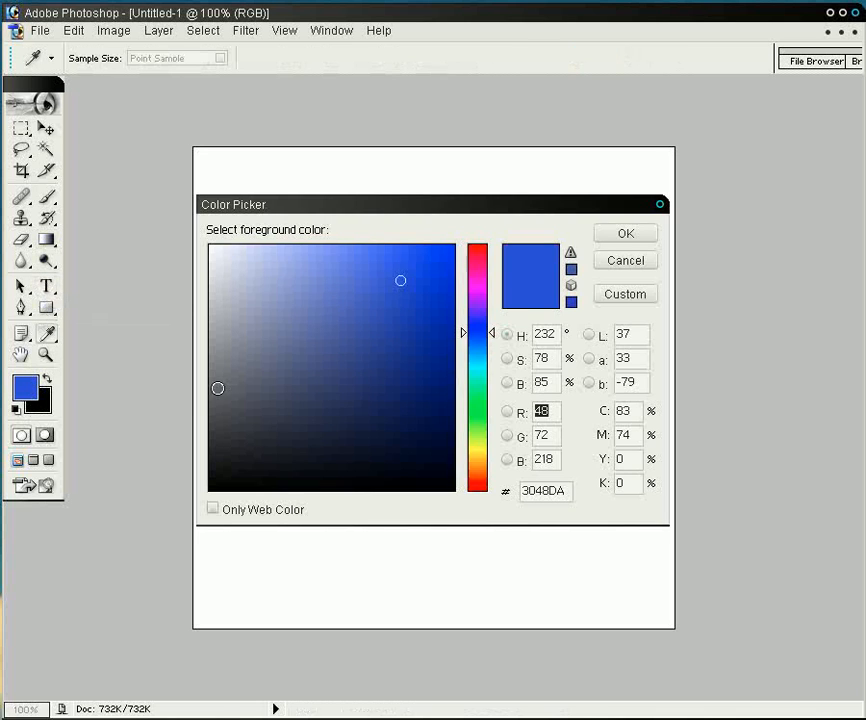
{"action": "left_click", "coordinate": [482, 464]}
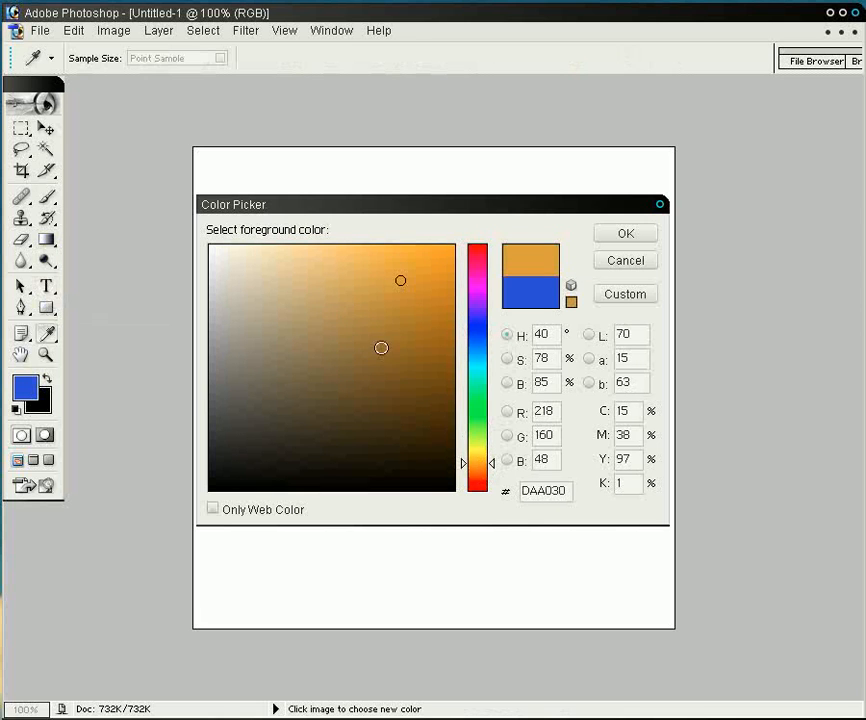
{"action": "left_click", "coordinate": [316, 264]}
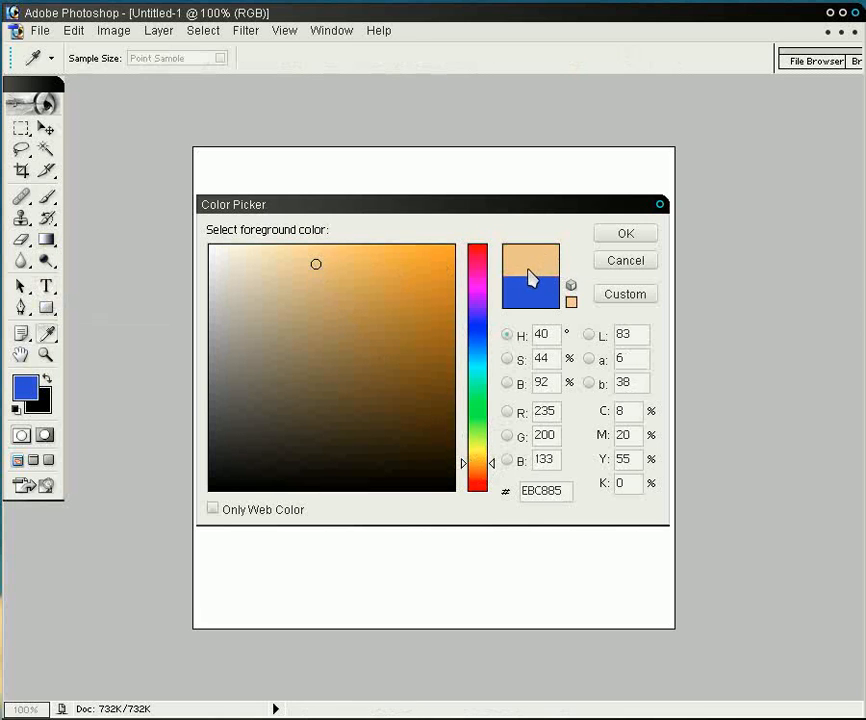
{"action": "left_click", "coordinate": [622, 233]}
Step: Add the text "h g" at the start of the horizontal blue bar and commit it
{"action": "key", "text": "t"}
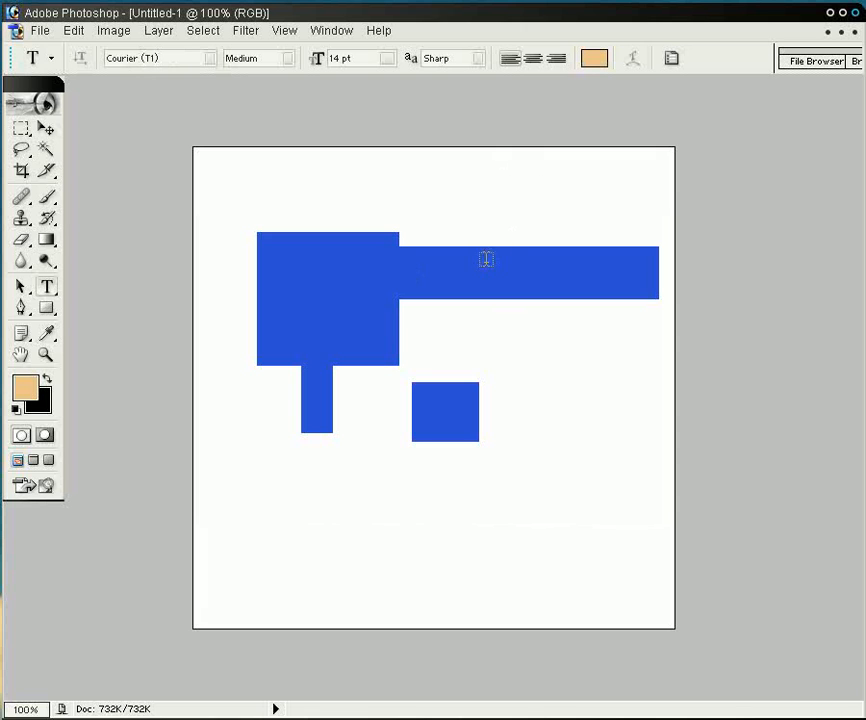
{"action": "left_click", "coordinate": [398, 265]}
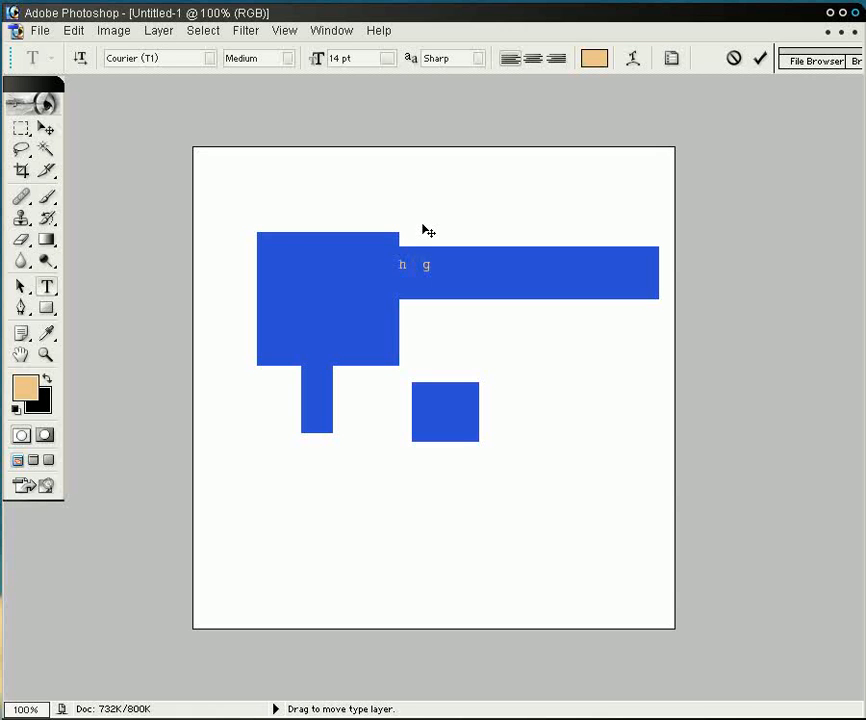
{"action": "left_click", "coordinate": [763, 62]}
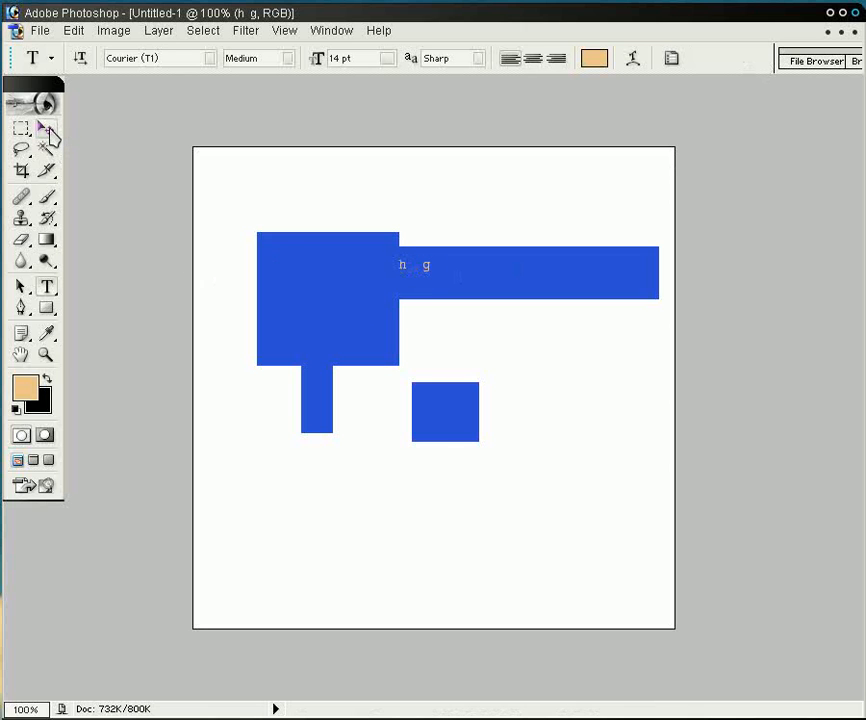
Step: Move the "h g" text layer to the lower-left corner of the large blue square
{"action": "left_click", "coordinate": [47, 133]}
{"action": "left_click_drag", "start_coordinate": [474, 336], "coordinate": [513, 507]}
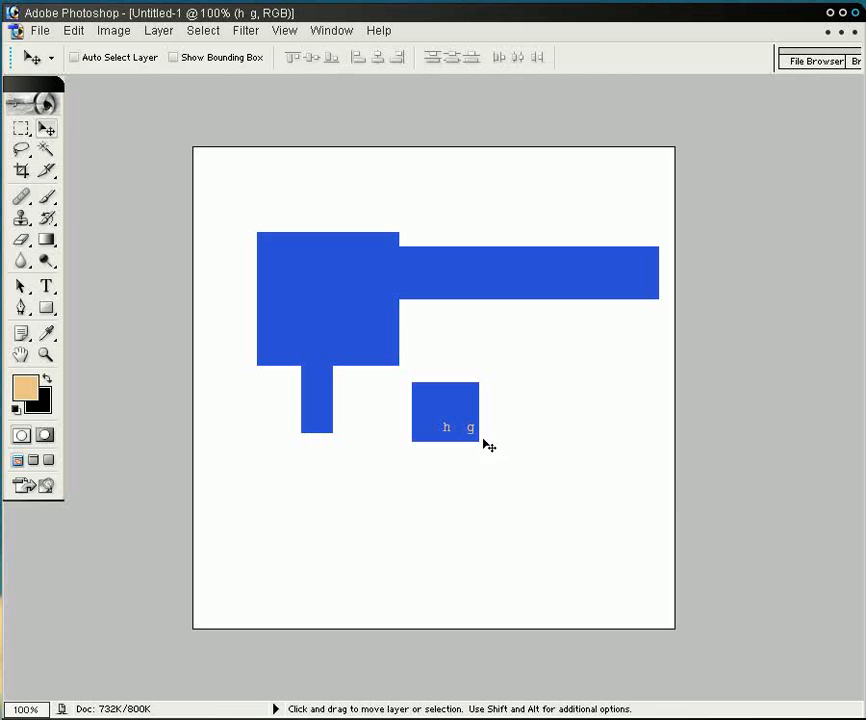
{"action": "left_click_drag", "start_coordinate": [503, 456], "coordinate": [200, 590]}
{"action": "left_click_drag", "start_coordinate": [175, 590], "coordinate": [328, 432]}
{"action": "left_click", "coordinate": [47, 241]}
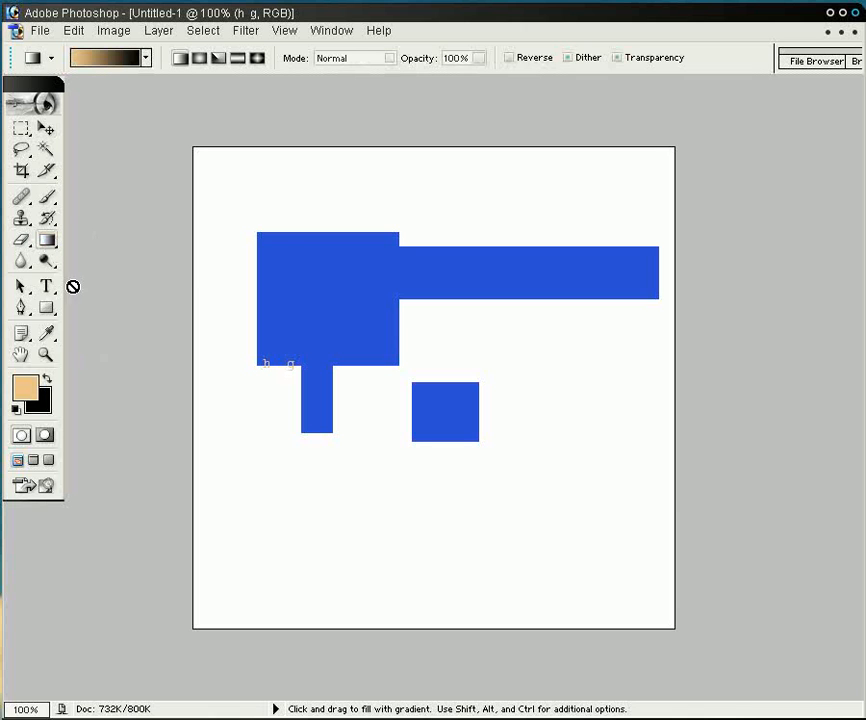
{"action": "left_click", "coordinate": [89, 216]}
{"action": "left_click", "coordinate": [437, 292]}
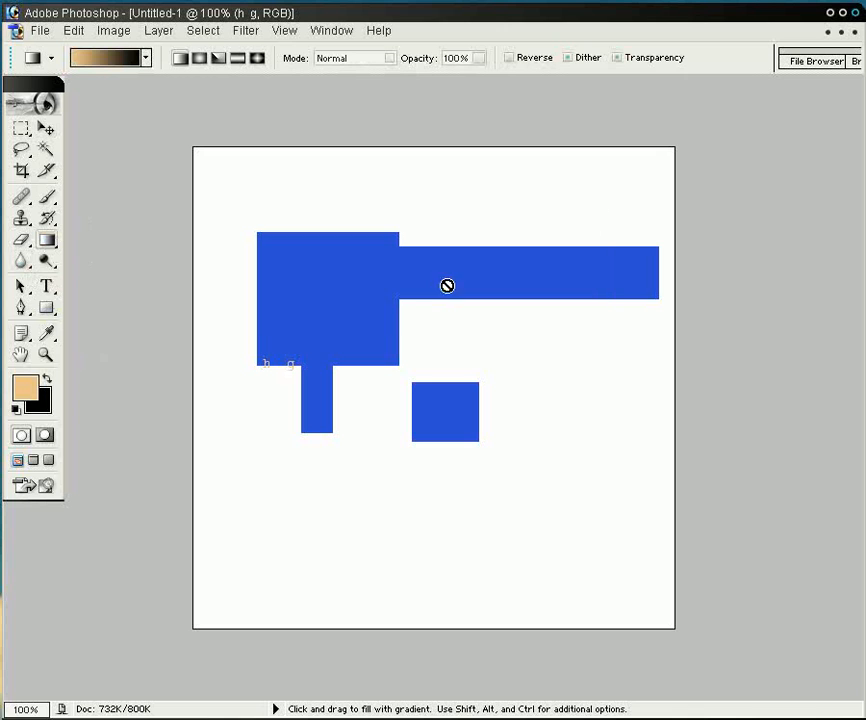
Step: Activate the Blur tool, then view and dismiss the About Photoshop information
{"action": "left_click", "coordinate": [21, 262]}
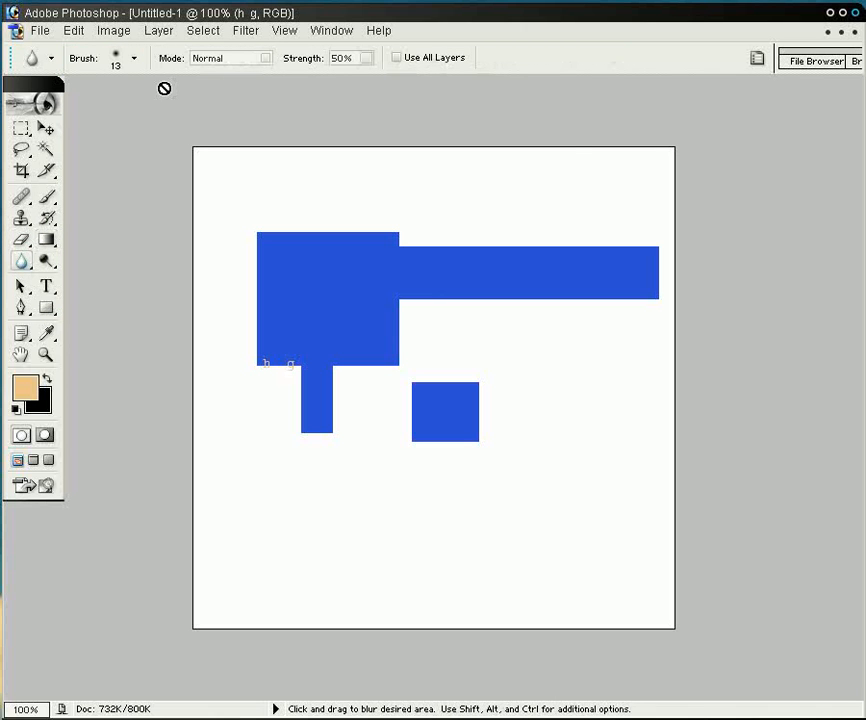
{"action": "left_click", "coordinate": [388, 31]}
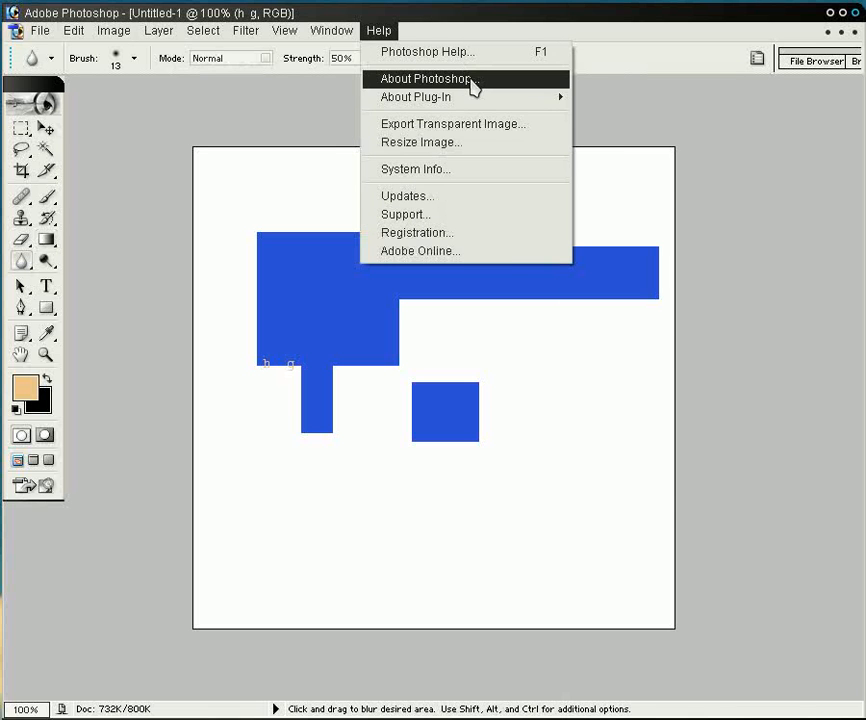
{"action": "left_click", "coordinate": [473, 86]}
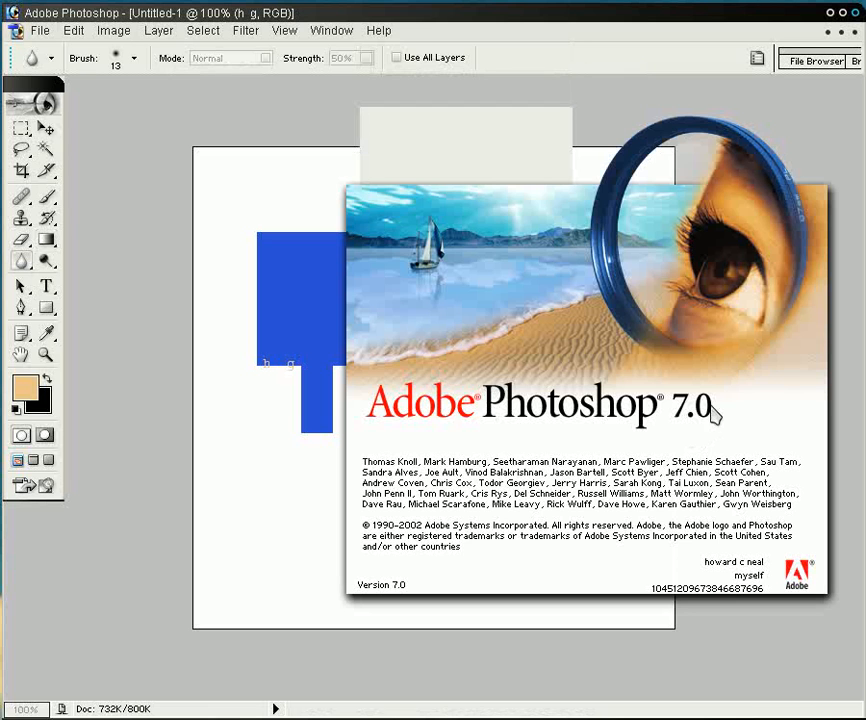
{"action": "left_click", "coordinate": [646, 425]}
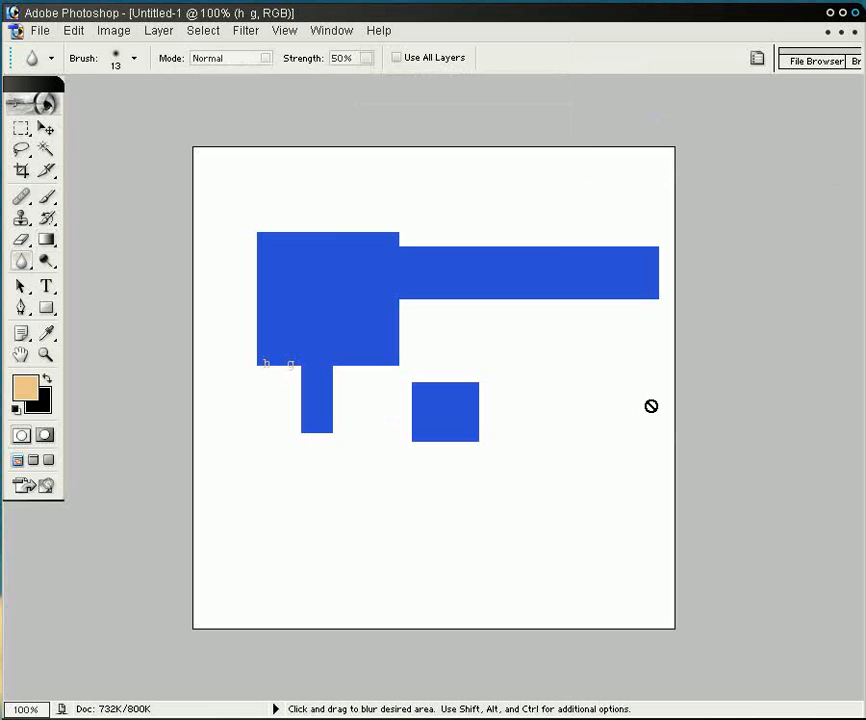
Step: Rasterize the "h g" type layer and try the Blur tool along the horizontal blue bar's lower edge
{"action": "left_click", "coordinate": [651, 405]}
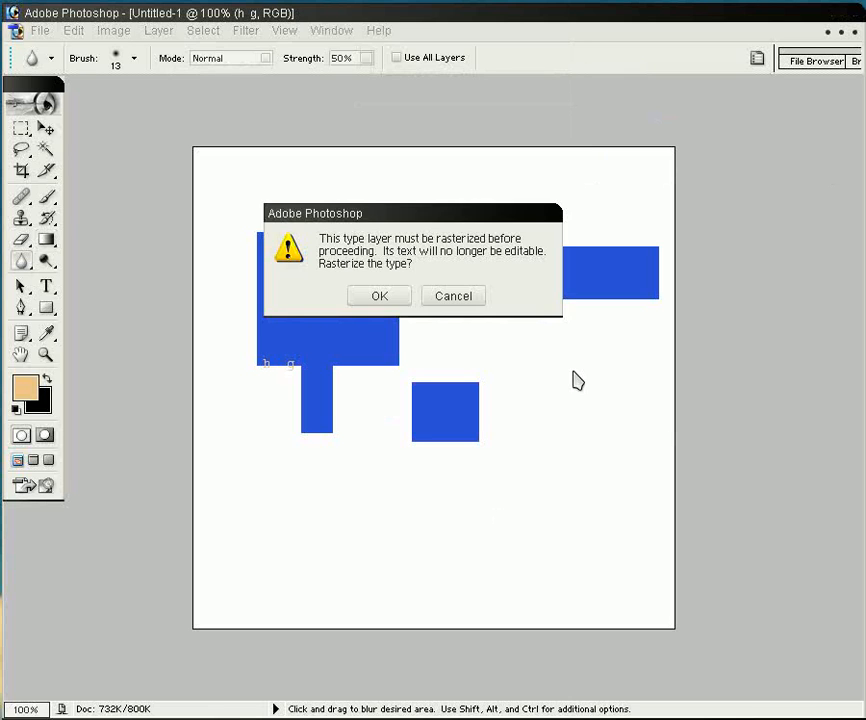
{"action": "left_click", "coordinate": [380, 297]}
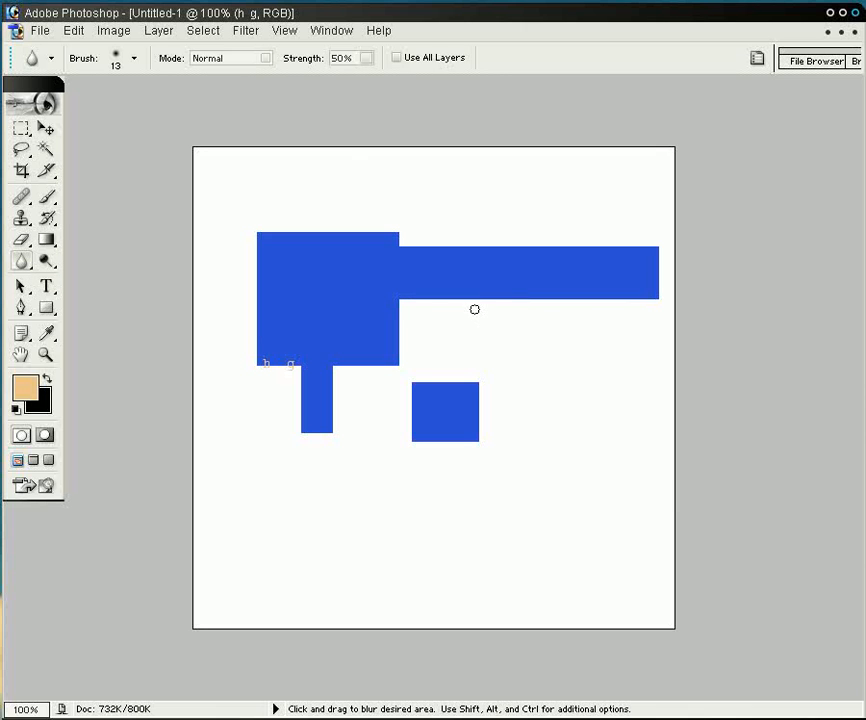
{"action": "left_click_drag", "start_coordinate": [471, 296], "coordinate": [460, 311]}
Step: Make the Background layer active and blur the middle of the horizontal blue bar's lower edge
{"action": "key", "text": "F7"}
{"action": "left_click_drag", "start_coordinate": [390, 84], "coordinate": [552, 161]}
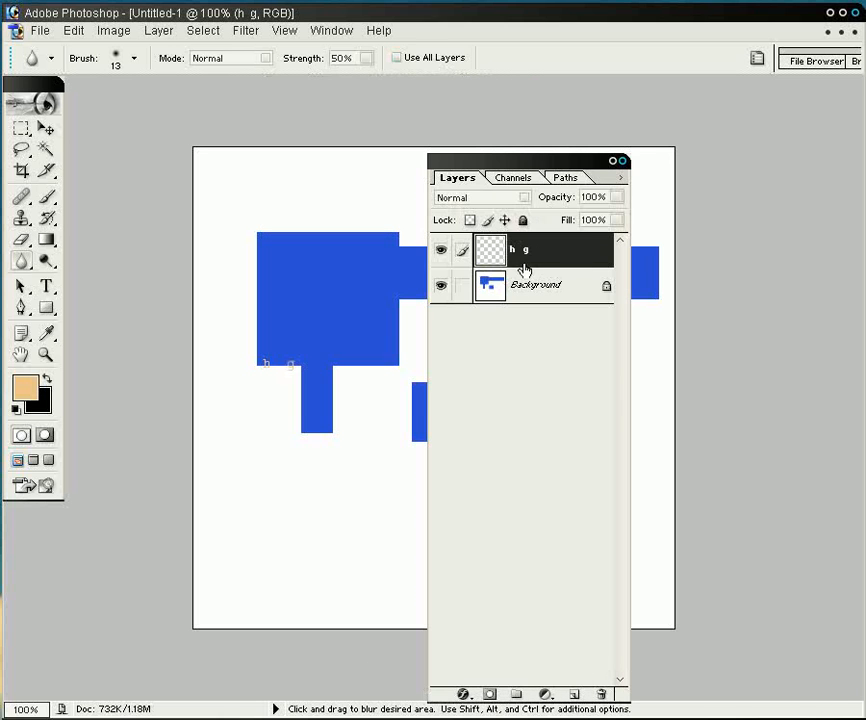
{"action": "left_click", "coordinate": [494, 288]}
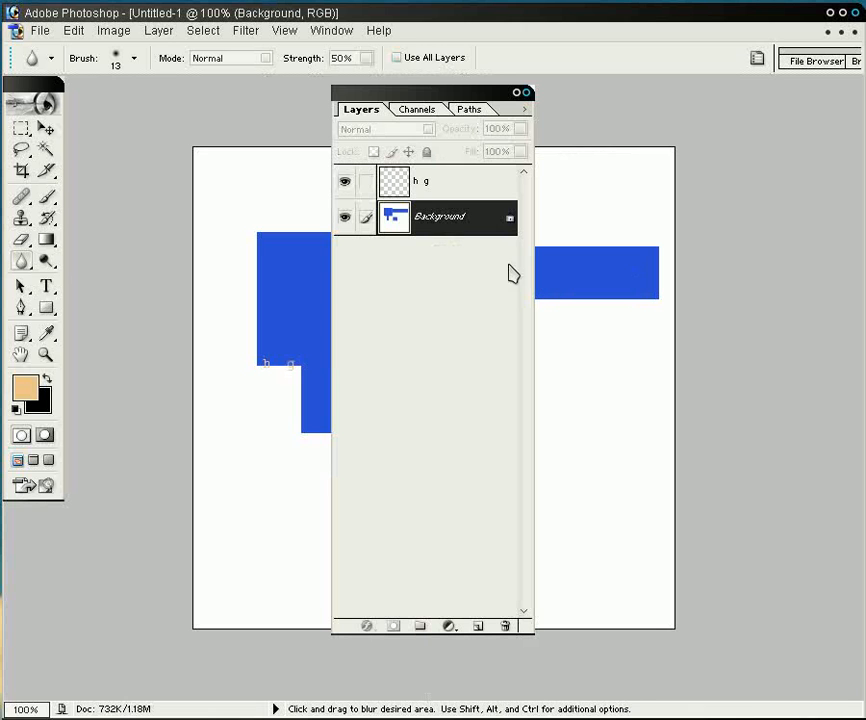
{"action": "left_click_drag", "start_coordinate": [437, 100], "coordinate": [862, 122]}
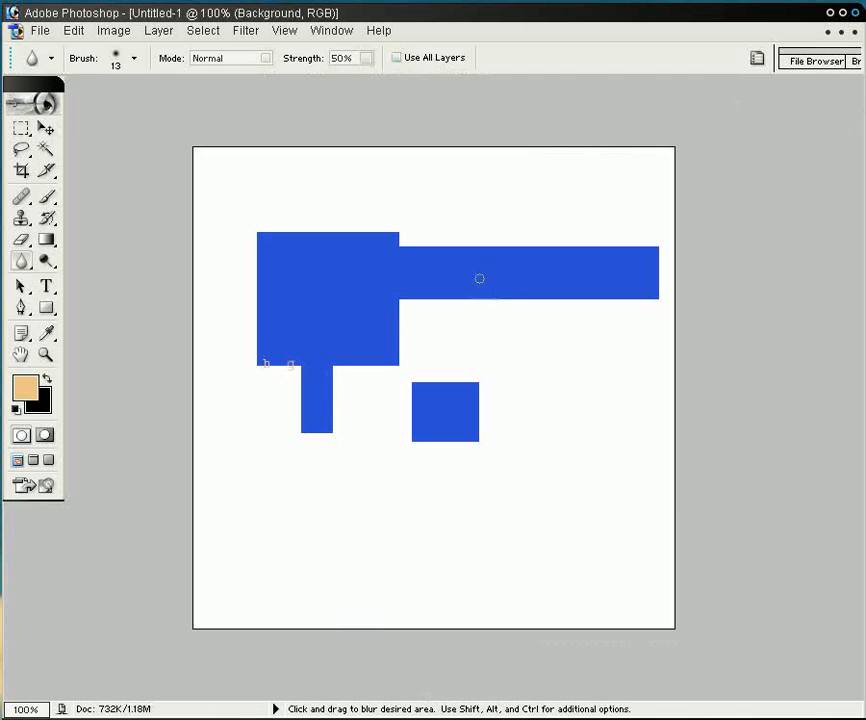
{"action": "mouse_move", "coordinate": [457, 304]}
{"action": "left_mouse_down"}
{"action": "mouse_move", "coordinate": [420, 296]}
{"action": "mouse_move", "coordinate": [486, 294]}
{"action": "left_mouse_up"}
Step: Switch the Blur tool's mode to Saturation and blur more of the horizontal bar's lower edge and the large square's adjoining vertical edge
{"action": "key", "text": "shift"}
{"action": "key", "text": "shift+plus"}
{"action": "key", "text": "shift+plus"}
{"action": "key", "text": "shift+plus"}
{"action": "key", "text": "ctrl+plus"}
{"action": "key", "text": "ctrl+plus"}
{"action": "scroll", "coordinate": [512, 347], "scroll_direction": "up", "scroll_amount": 3}
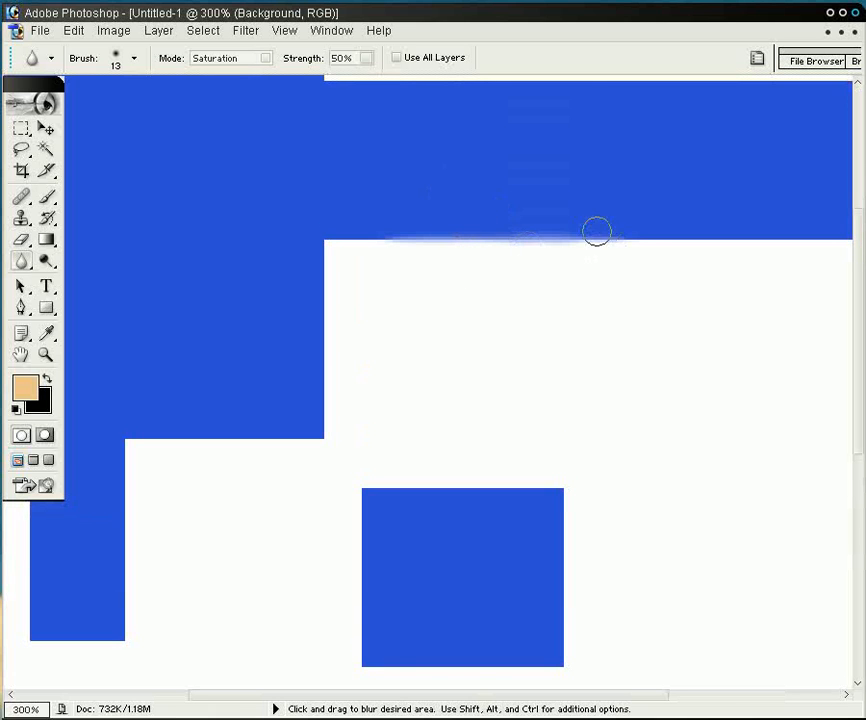
{"action": "mouse_move", "coordinate": [641, 239]}
{"action": "left_mouse_down"}
{"action": "mouse_move", "coordinate": [603, 237]}
{"action": "mouse_move", "coordinate": [654, 232]}
{"action": "mouse_move", "coordinate": [581, 229]}
{"action": "mouse_move", "coordinate": [765, 234]}
{"action": "mouse_move", "coordinate": [708, 238]}
{"action": "mouse_move", "coordinate": [697, 225]}
{"action": "mouse_move", "coordinate": [706, 212]}
{"action": "mouse_move", "coordinate": [728, 233]}
{"action": "mouse_move", "coordinate": [612, 234]}
{"action": "left_mouse_up"}
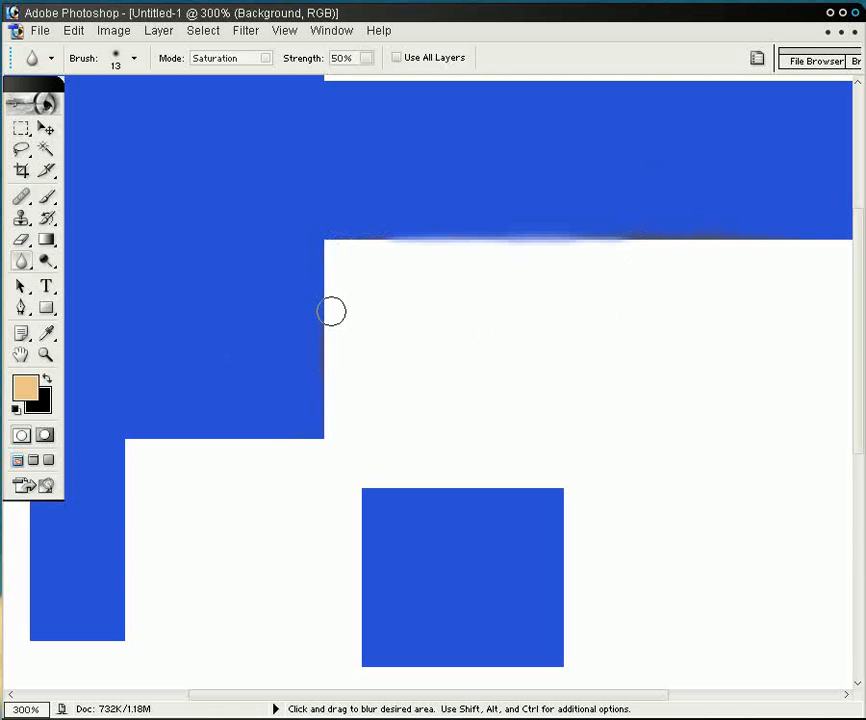
{"action": "key", "text": "ctrl+minus"}
{"action": "key", "text": "ctrl+minus"}
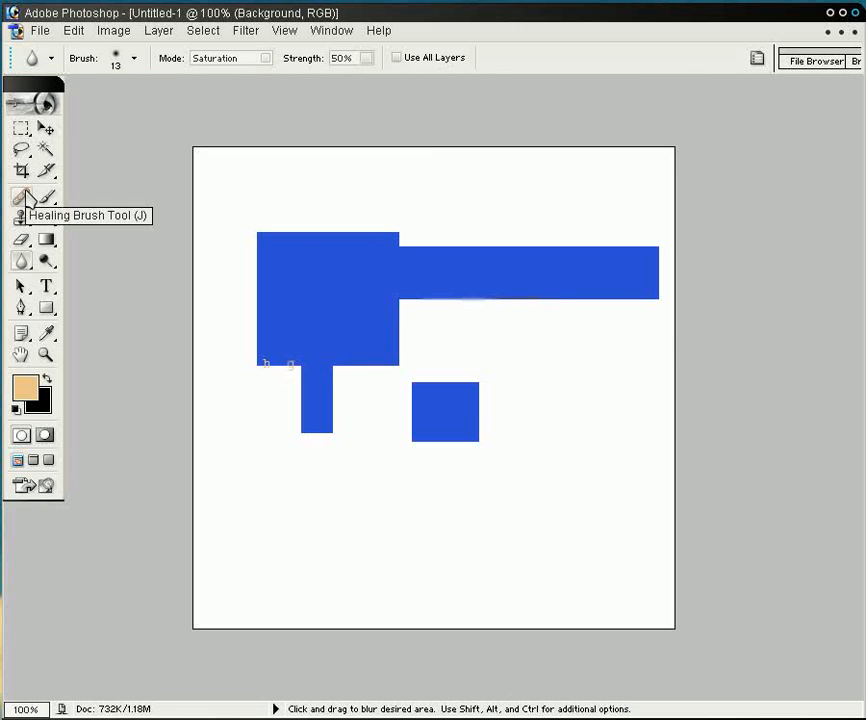
Step: Activate the Pen tool, add a new layer above the "h g" layer and swap the foreground colour to black
{"action": "left_click", "coordinate": [22, 312]}
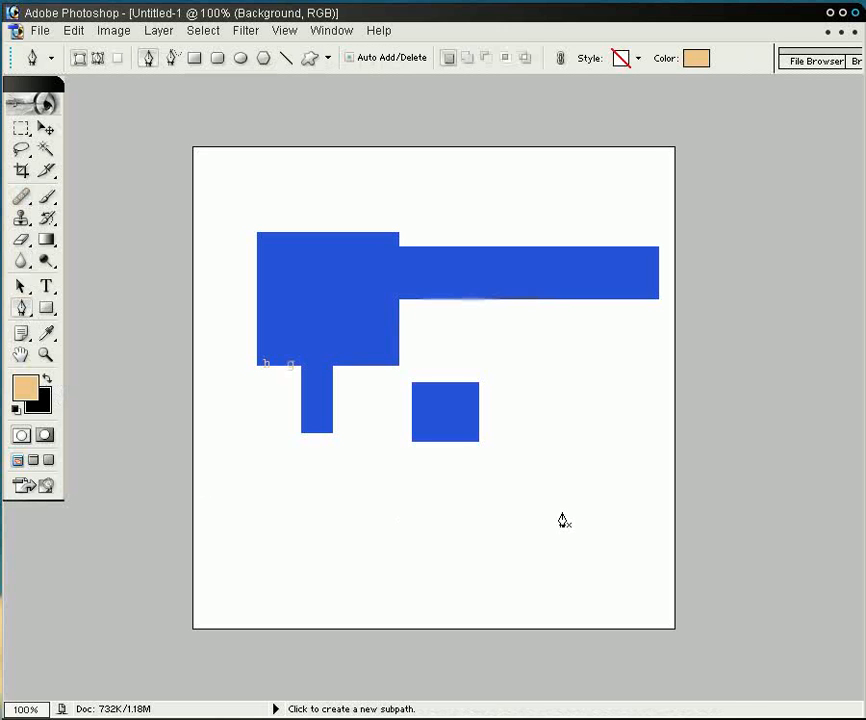
{"action": "key", "text": "F7"}
{"action": "left_click", "coordinate": [468, 183]}
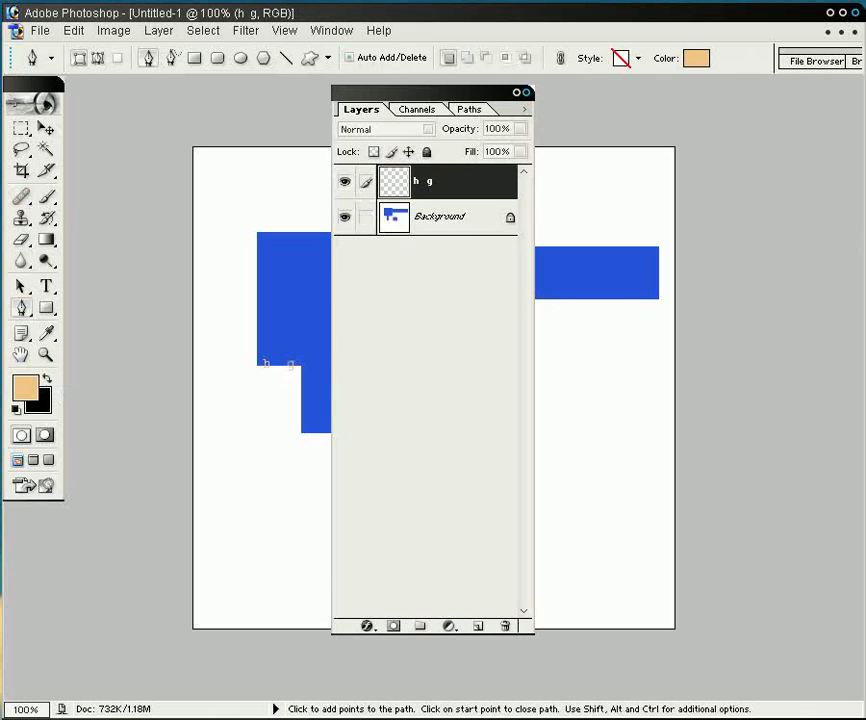
{"action": "left_click", "coordinate": [479, 626]}
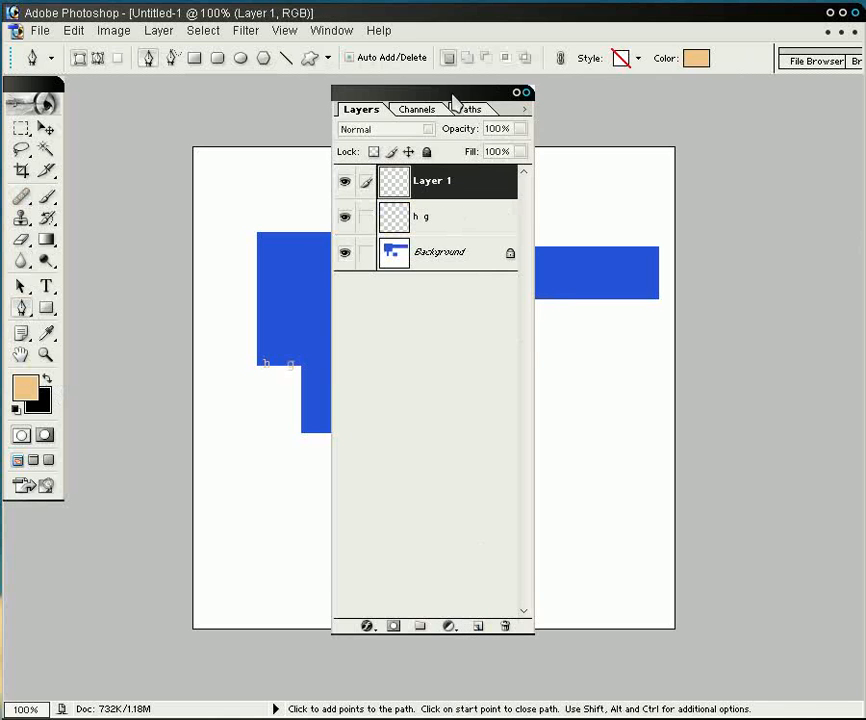
{"action": "key", "text": "F7"}
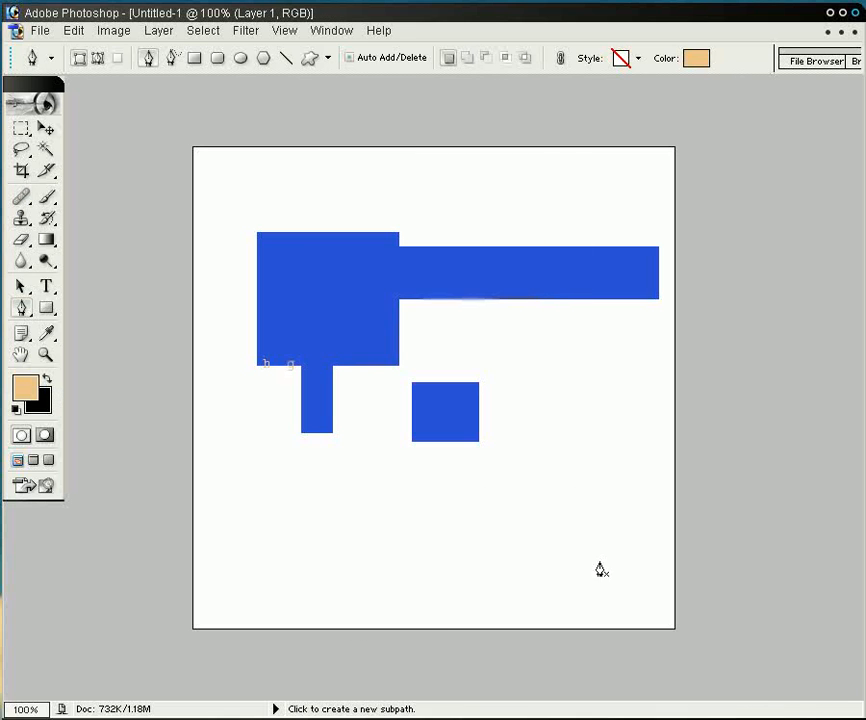
{"action": "left_click", "coordinate": [46, 380]}
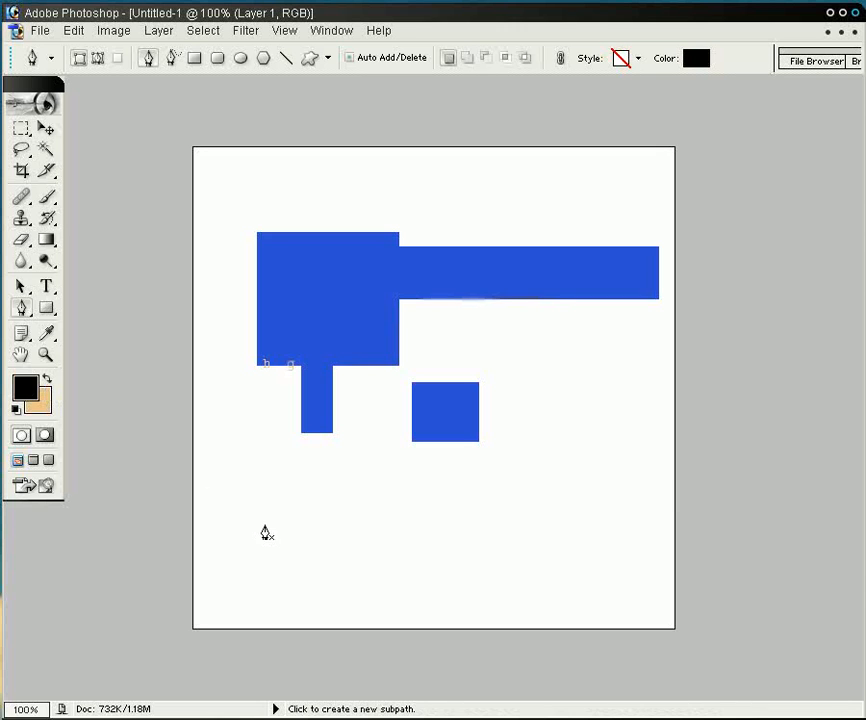
Step: Draw a closed black many-sided shape with the Pen tool in the lower-left area of the canvas
{"action": "left_click", "coordinate": [231, 500]}
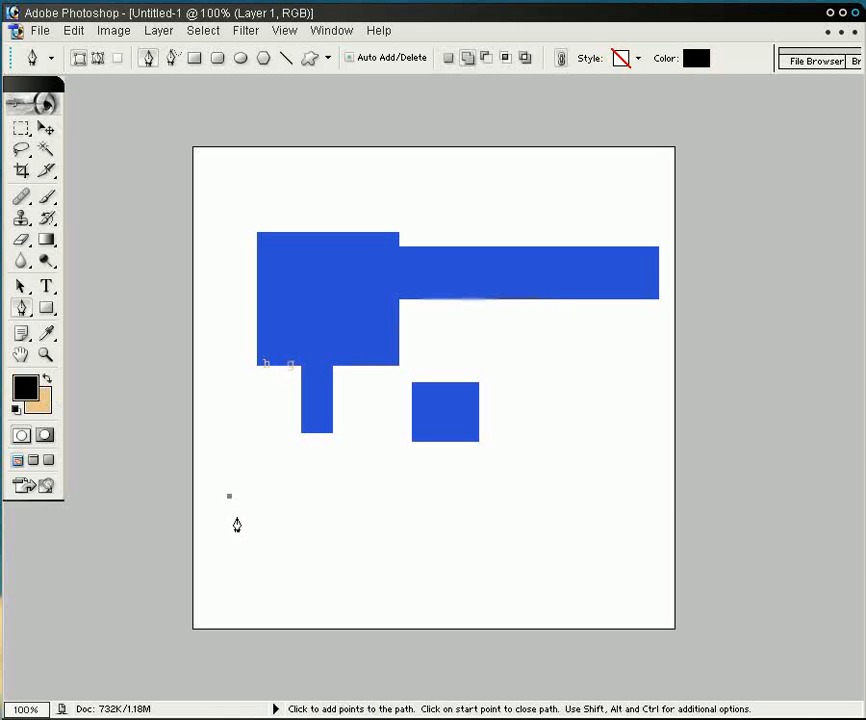
{"action": "left_click", "coordinate": [225, 521]}
{"action": "left_click", "coordinate": [230, 545]}
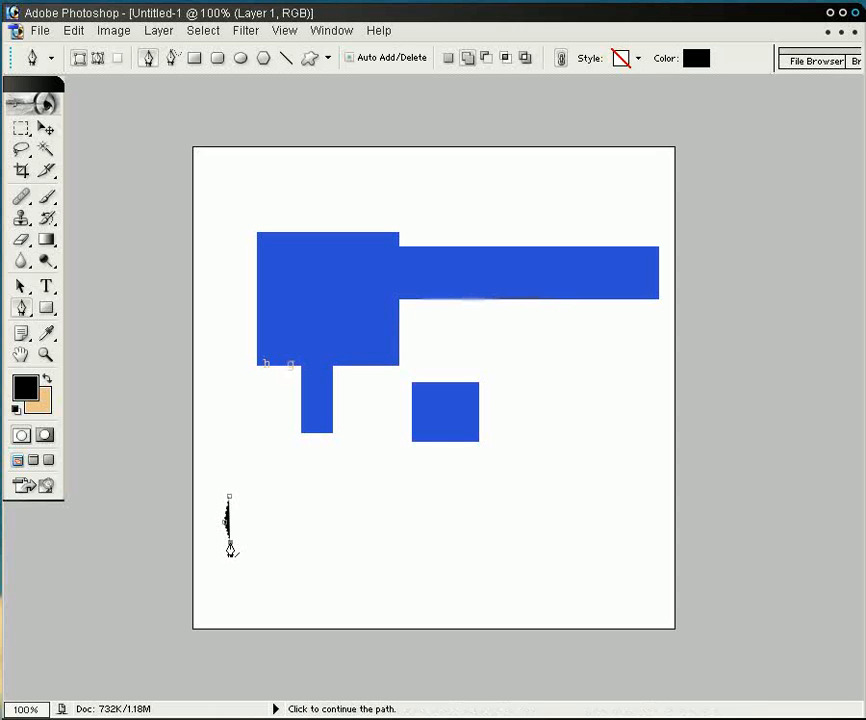
{"action": "left_click", "coordinate": [251, 552]}
{"action": "left_click", "coordinate": [276, 569]}
{"action": "left_click", "coordinate": [305, 564]}
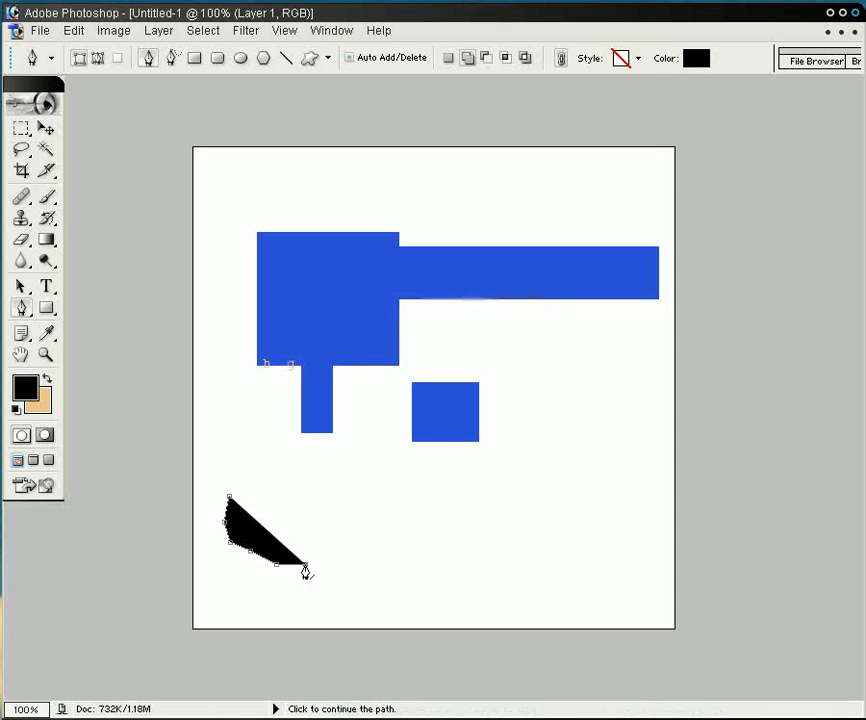
{"action": "left_click", "coordinate": [308, 516]}
{"action": "left_click", "coordinate": [297, 495]}
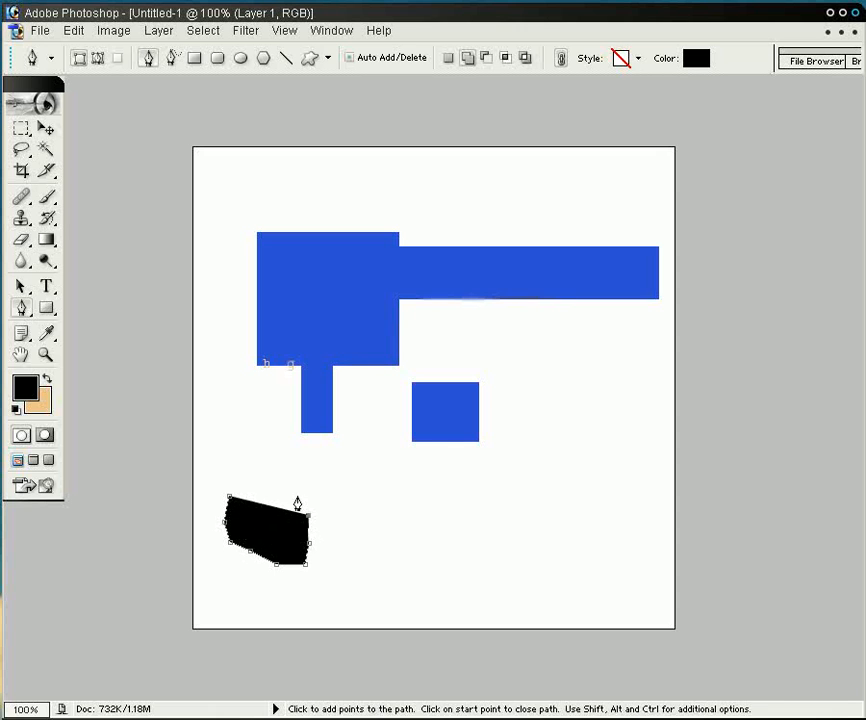
{"action": "left_click", "coordinate": [276, 484]}
{"action": "left_click", "coordinate": [243, 468]}
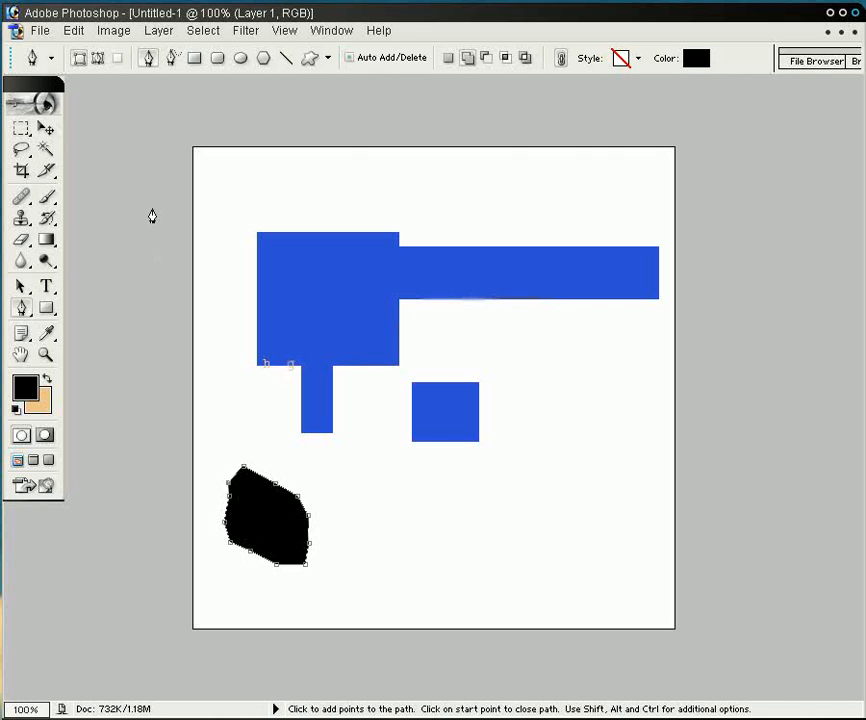
{"action": "key", "text": "Return"}
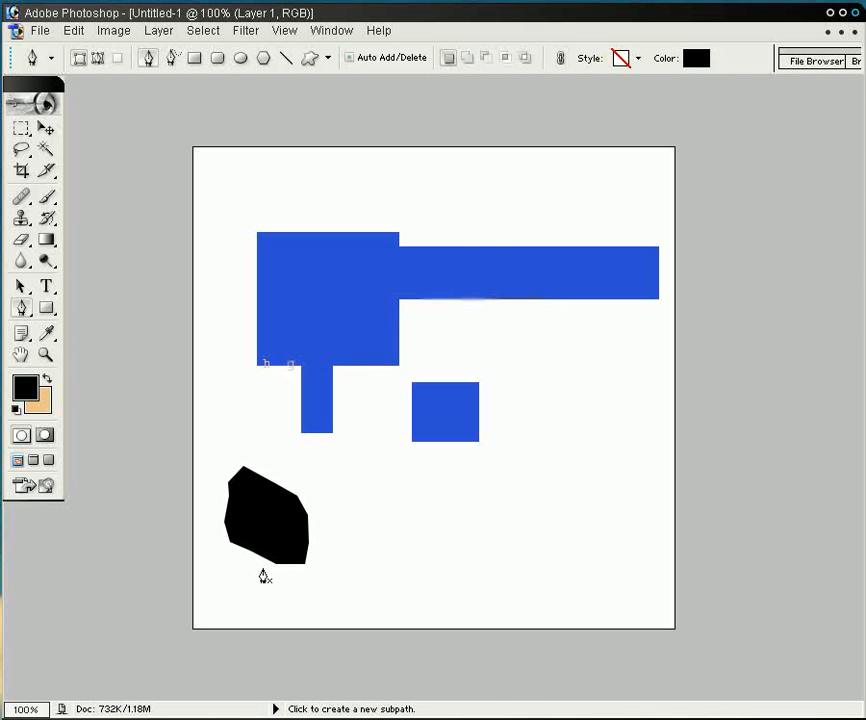
Step: Set the foreground colour to a dark red for the next Pen shape
{"action": "left_click", "coordinate": [25, 387]}
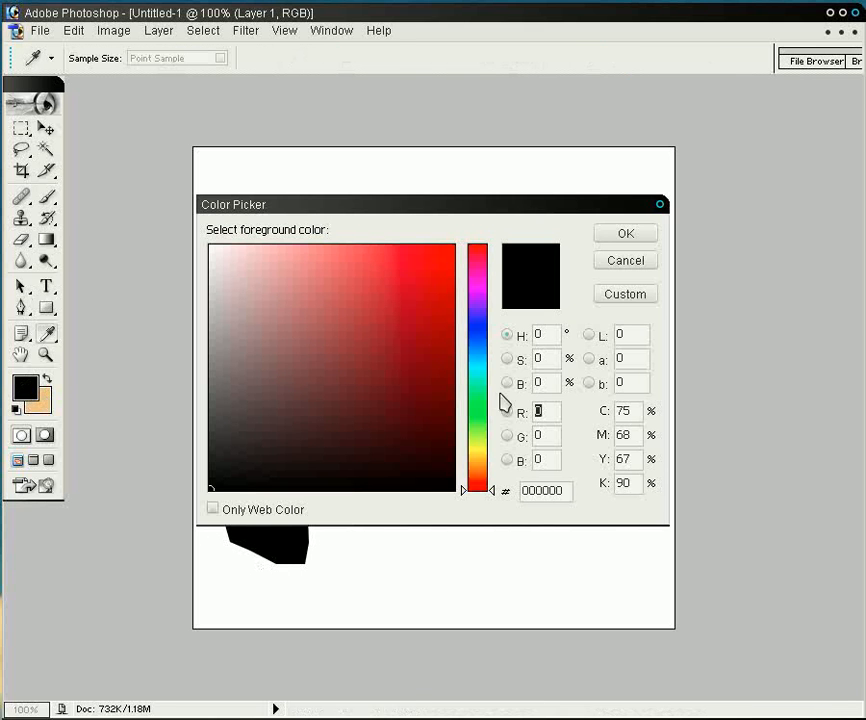
{"action": "left_click", "coordinate": [391, 332]}
{"action": "left_click", "coordinate": [648, 234]}
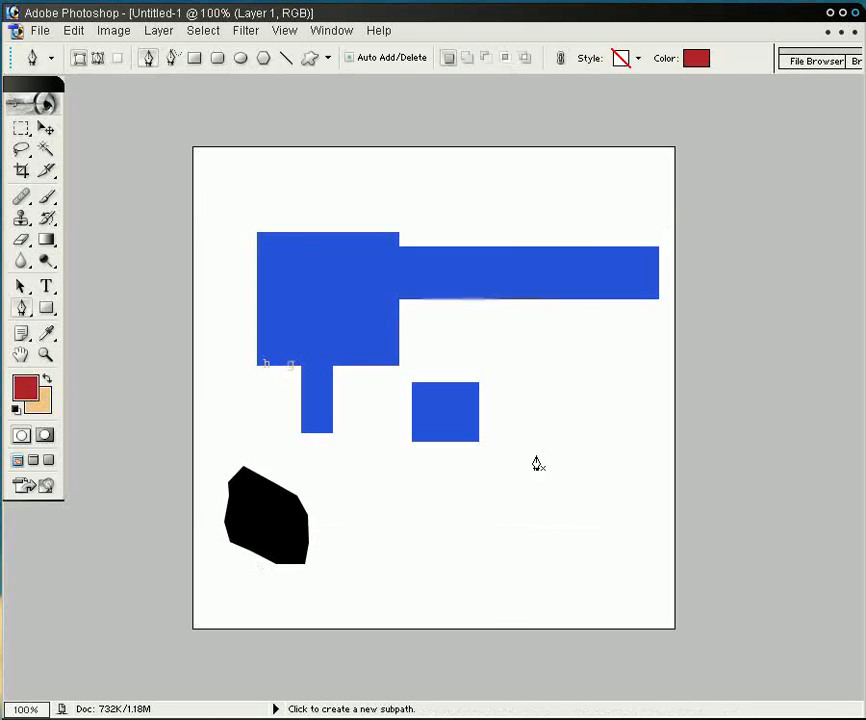
Step: Draw a narrow red diagonal strip with the Pen tool from the lower middle of the canvas up to its right edge
{"action": "left_click", "coordinate": [599, 436]}
{"action": "left_click", "coordinate": [552, 484]}
{"action": "left_click", "coordinate": [531, 513]}
{"action": "left_click", "coordinate": [476, 576]}
{"action": "left_click", "coordinate": [461, 597]}
{"action": "left_click", "coordinate": [469, 607]}
{"action": "left_click", "coordinate": [494, 582]}
{"action": "left_click", "coordinate": [527, 536]}
{"action": "left_click_drag", "start_coordinate": [603, 440], "coordinate": [677, 356]}
{"action": "left_click", "coordinate": [676, 349]}
{"action": "left_click", "coordinate": [661, 363]}
{"action": "left_click", "coordinate": [641, 381]}
{"action": "left_click", "coordinate": [621, 412]}
{"action": "left_click", "coordinate": [601, 436]}
{"action": "key", "text": "Return"}
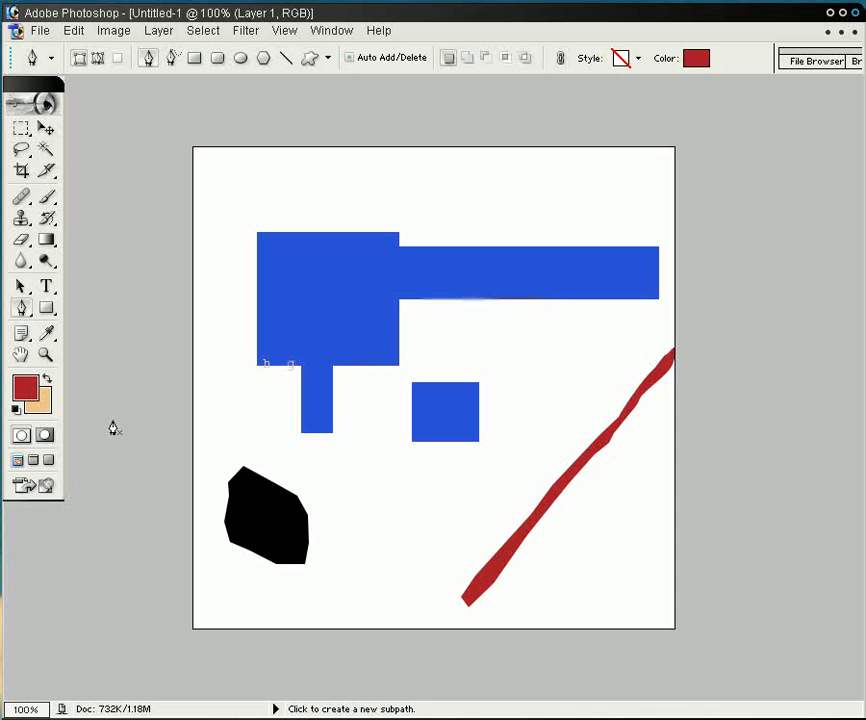
Step: Open 1280604494997.gif from the My Pictures folder and place its window over the lower part of the Untitled-1 document
{"action": "left_click", "coordinate": [41, 32]}
{"action": "left_click", "coordinate": [60, 71]}
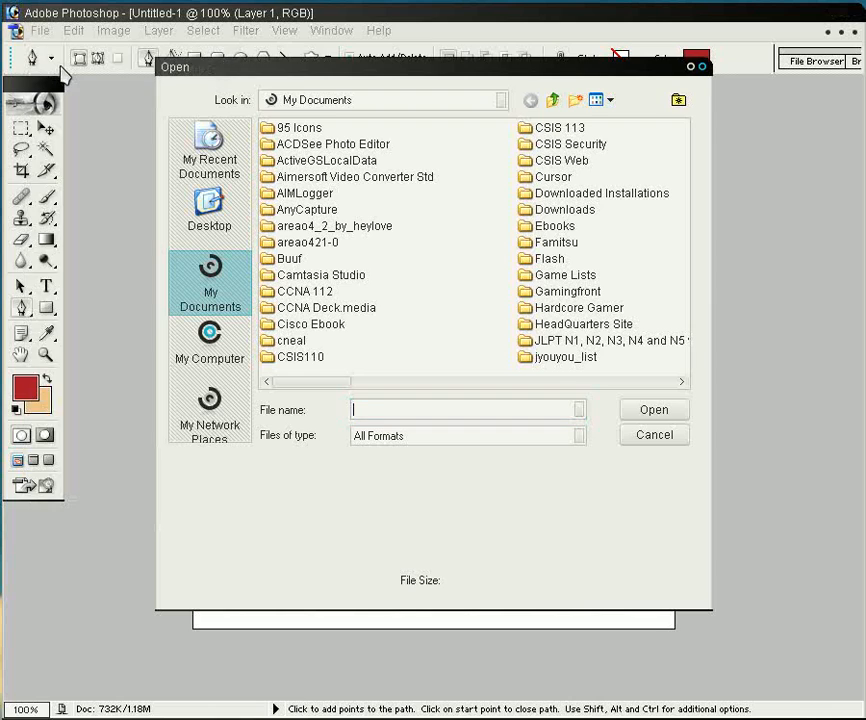
{"action": "scroll", "coordinate": [470, 292], "scroll_direction": "right", "scroll_amount": 3}
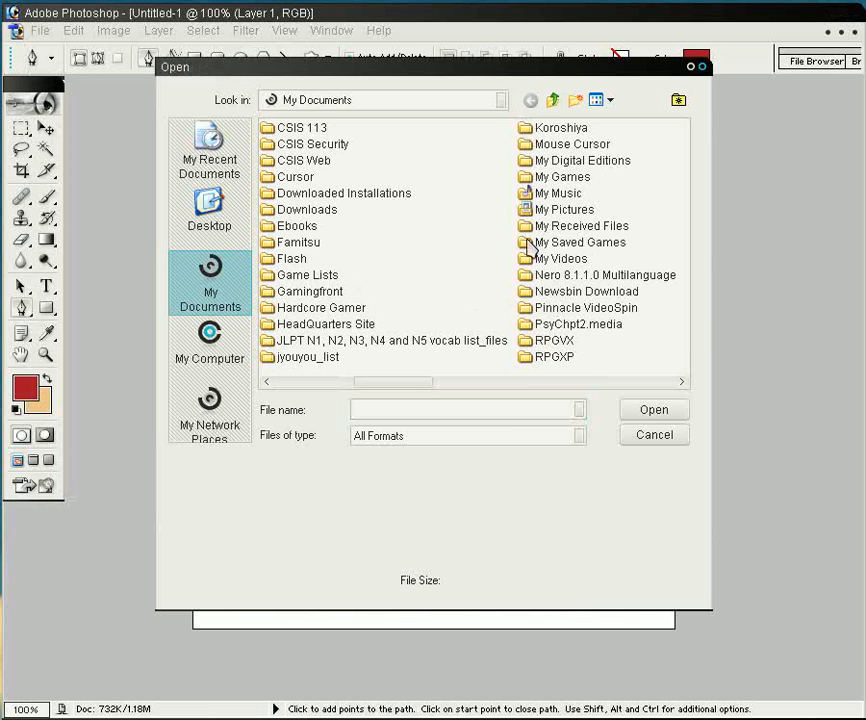
{"action": "double_click", "coordinate": [552, 211]}
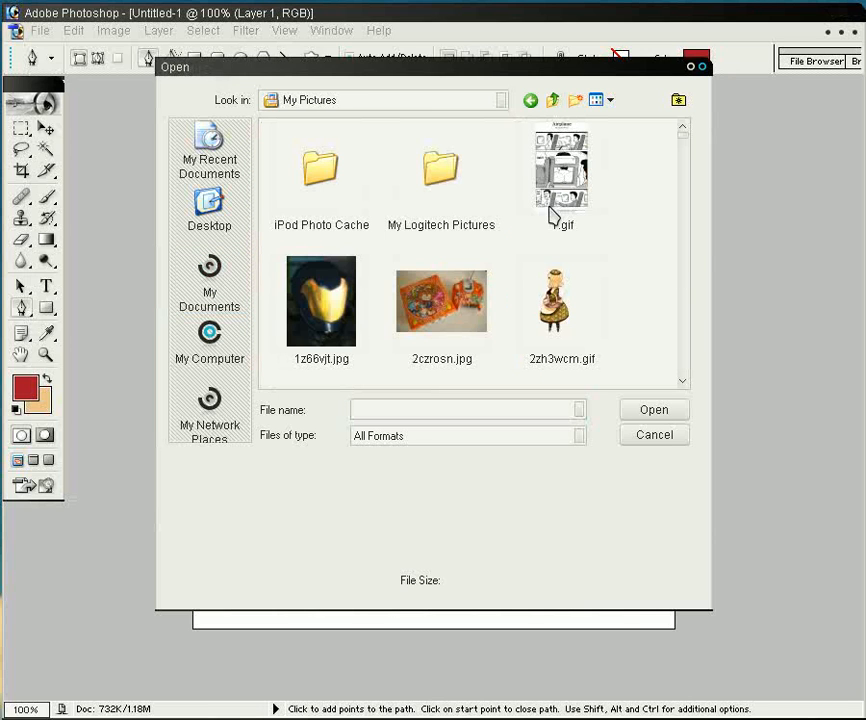
{"action": "scroll", "coordinate": [659, 257], "scroll_direction": "down", "scroll_amount": 2}
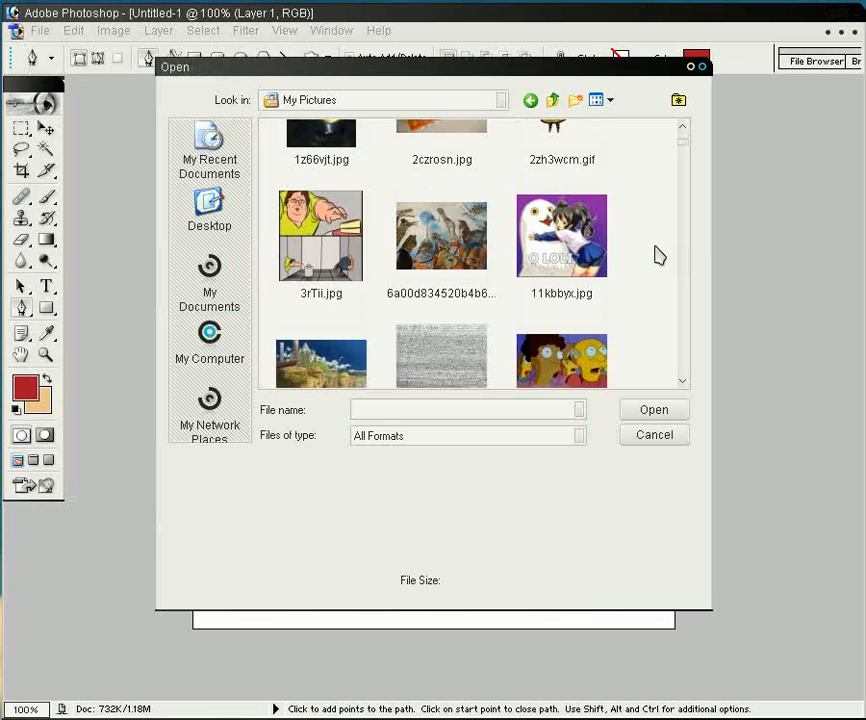
{"action": "scroll", "coordinate": [659, 257], "scroll_direction": "down", "scroll_amount": 3}
{"action": "scroll", "coordinate": [659, 257], "scroll_direction": "down", "scroll_amount": 3}
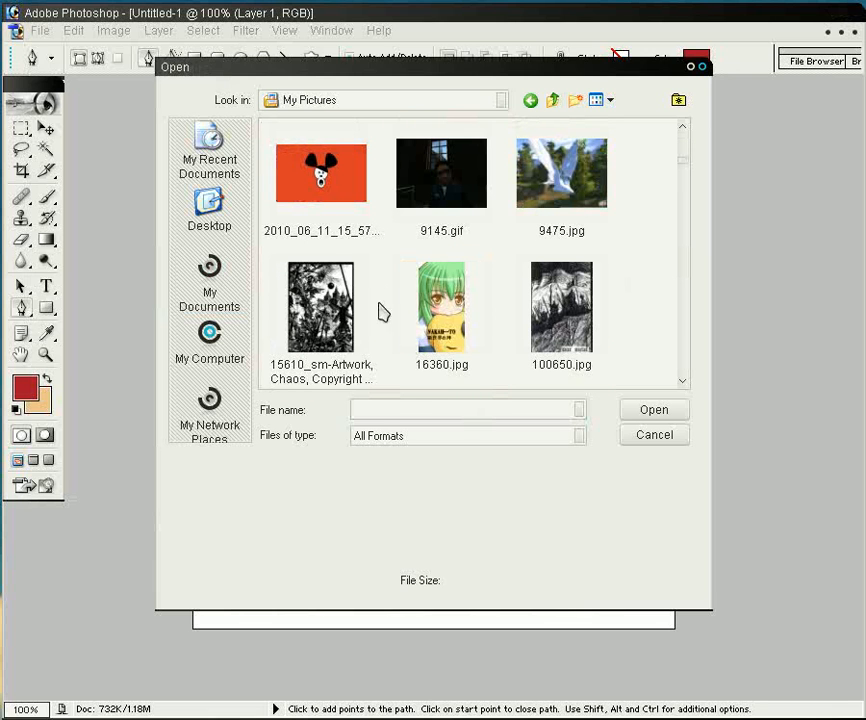
{"action": "scroll", "coordinate": [367, 290], "scroll_direction": "down", "scroll_amount": 2}
{"action": "scroll", "coordinate": [572, 330], "scroll_direction": "down", "scroll_amount": 3}
{"action": "scroll", "coordinate": [632, 318], "scroll_direction": "down", "scroll_amount": 3}
{"action": "double_click", "coordinate": [560, 314]}
{"action": "left_click", "coordinate": [421, 297]}
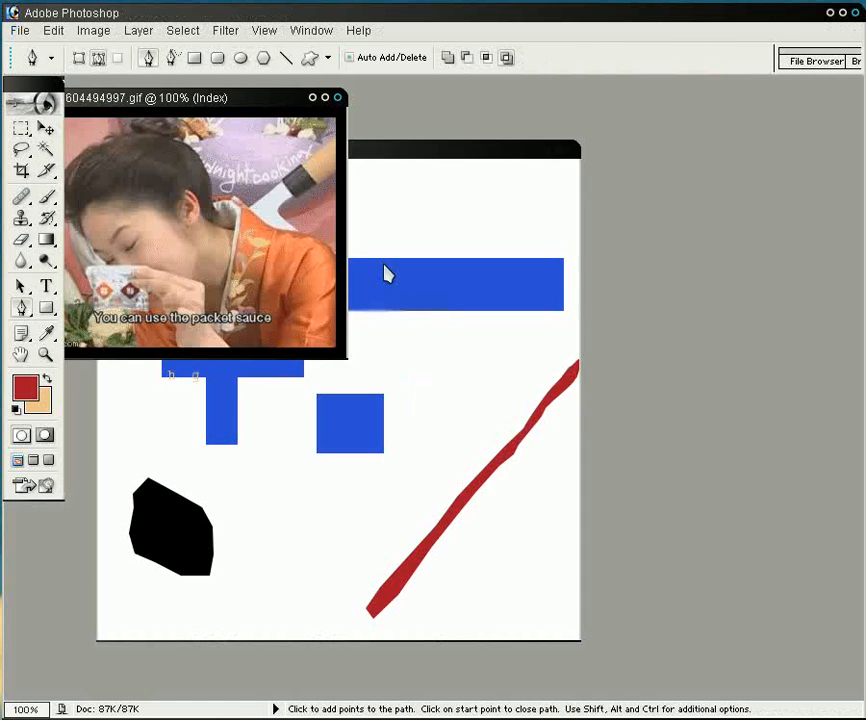
{"action": "left_click_drag", "start_coordinate": [234, 112], "coordinate": [437, 329]}
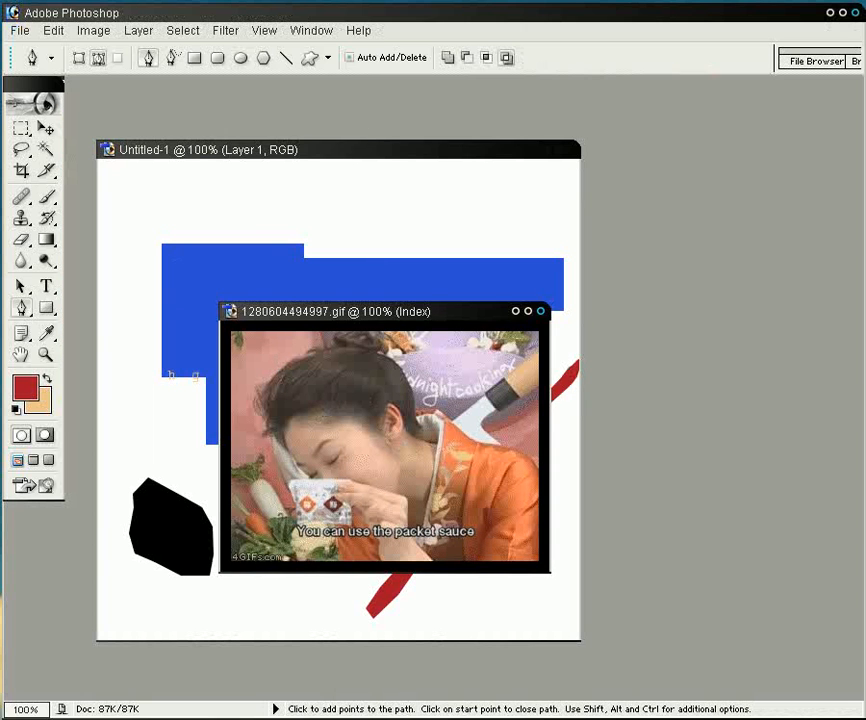
{"action": "left_click_drag", "start_coordinate": [421, 311], "coordinate": [390, 311]}
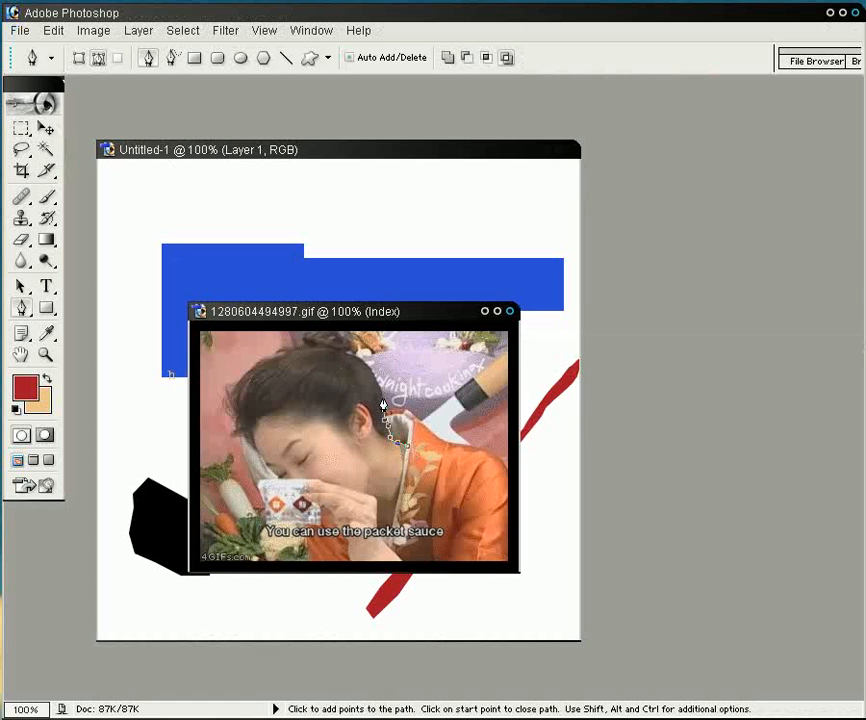
Step: Trace a Pen path around the woman's head, hands and neck in the opened image
{"action": "left_click", "coordinate": [360, 358]}
{"action": "left_click", "coordinate": [354, 343]}
{"action": "left_click", "coordinate": [347, 335]}
{"action": "left_click", "coordinate": [335, 332]}
{"action": "left_click", "coordinate": [320, 332]}
{"action": "left_click", "coordinate": [305, 340]}
{"action": "left_click", "coordinate": [278, 352]}
{"action": "left_click", "coordinate": [250, 367]}
{"action": "left_click", "coordinate": [236, 390]}
{"action": "left_click", "coordinate": [231, 420]}
{"action": "left_click", "coordinate": [243, 448]}
{"action": "left_click", "coordinate": [255, 466]}
{"action": "left_click", "coordinate": [275, 479]}
{"action": "left_click", "coordinate": [311, 484]}
{"action": "left_click", "coordinate": [315, 500]}
{"action": "left_click", "coordinate": [315, 508]}
{"action": "left_click", "coordinate": [337, 516]}
{"action": "left_click", "coordinate": [341, 530]}
{"action": "left_click_drag", "start_coordinate": [368, 572], "coordinate": [370, 570]}
{"action": "left_click", "coordinate": [352, 557]}
{"action": "left_click", "coordinate": [364, 557]}
{"action": "left_click", "coordinate": [386, 556]}
{"action": "left_click", "coordinate": [397, 557]}
{"action": "left_click", "coordinate": [374, 541]}
{"action": "left_click", "coordinate": [390, 531]}
{"action": "left_click", "coordinate": [390, 517]}
{"action": "left_click", "coordinate": [391, 493]}
{"action": "left_click", "coordinate": [403, 467]}
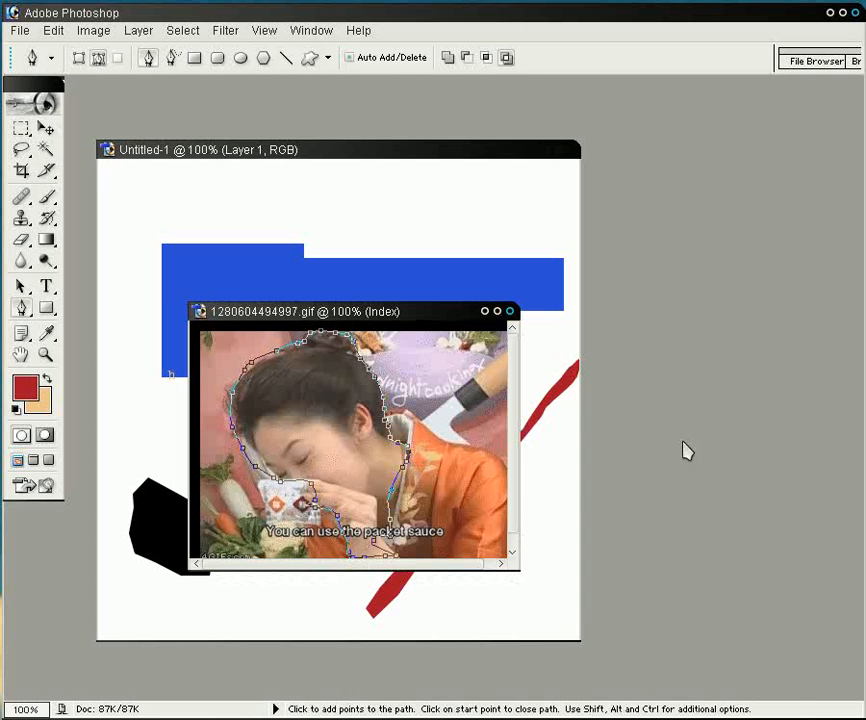
Step: Check the image's layer list, then close 1280604494997.gif without saving the changes
{"action": "key", "text": "F7"}
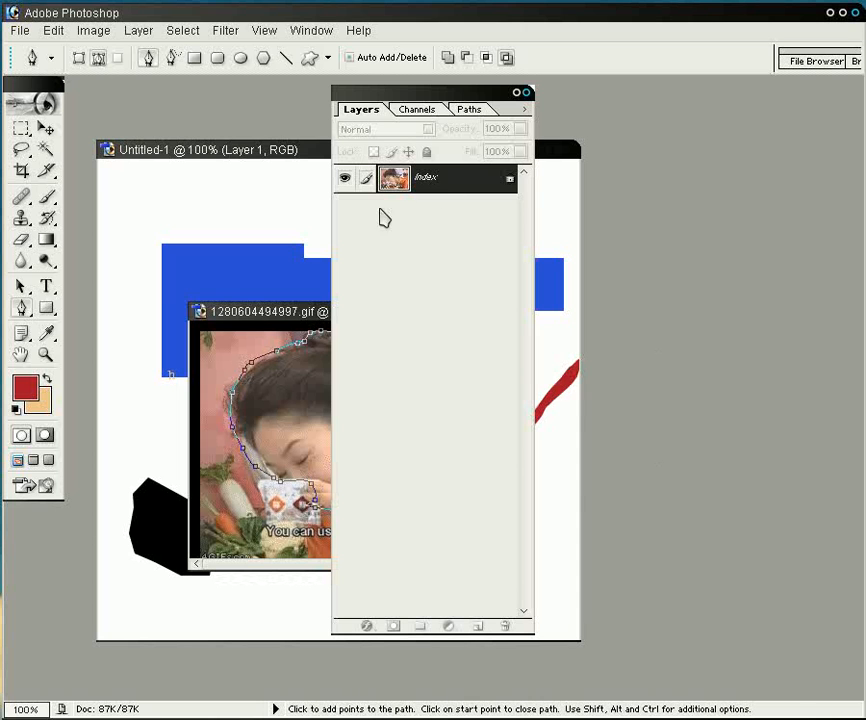
{"action": "right_click", "coordinate": [424, 492]}
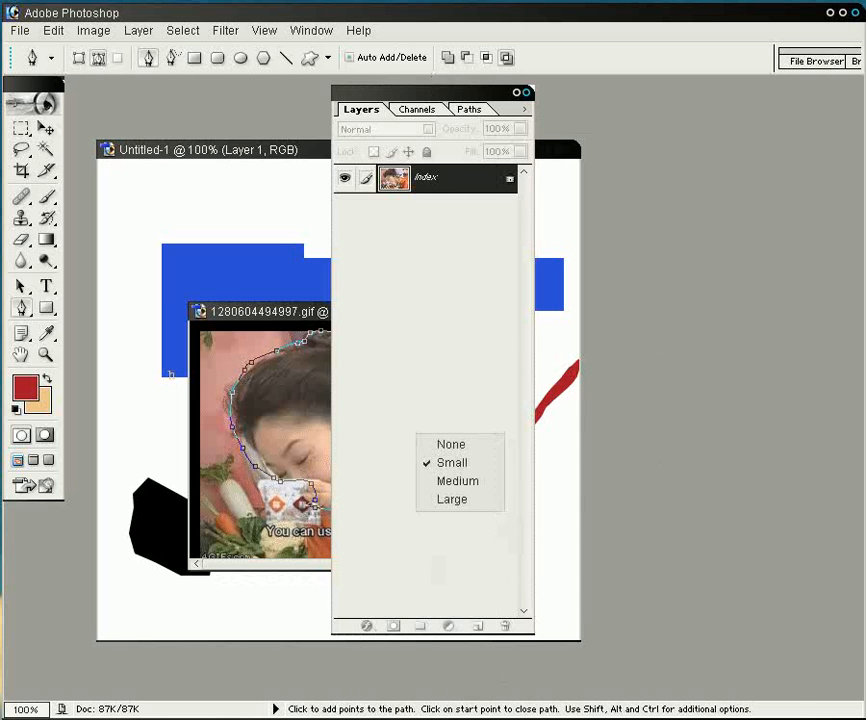
{"action": "key", "text": "F7"}
{"action": "left_click", "coordinate": [509, 311]}
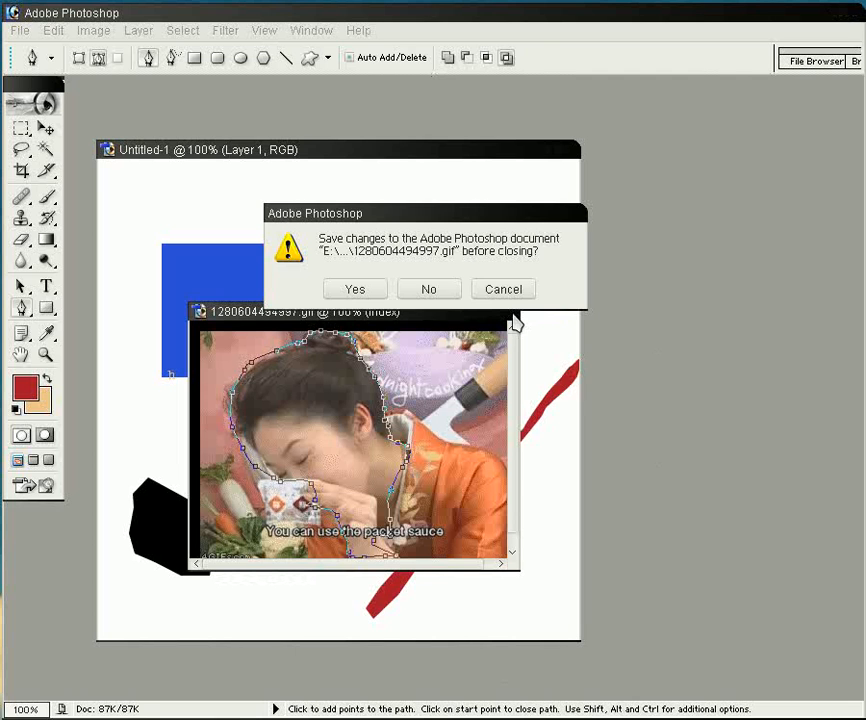
{"action": "left_click", "coordinate": [428, 289]}
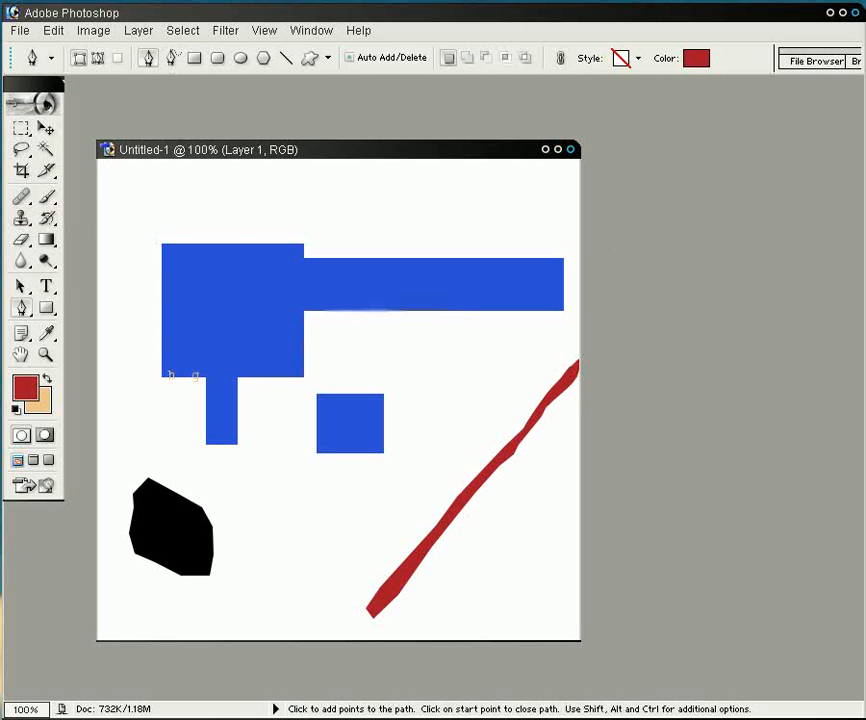
Step: Move the red diagonal strip so that it crosses the small blue square and ends beside the black shape
{"action": "left_click", "coordinate": [46, 128]}
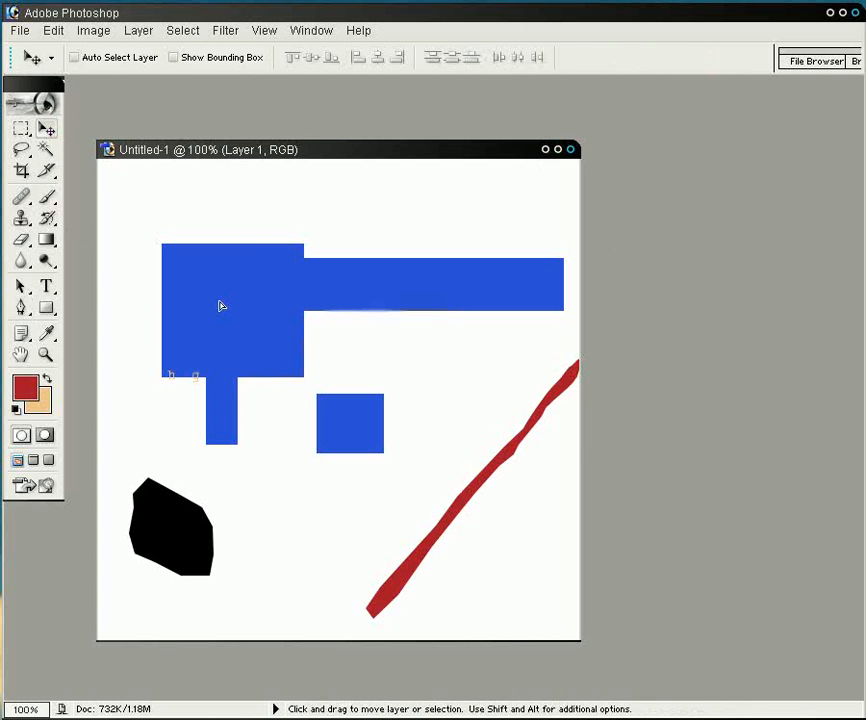
{"action": "mouse_move", "coordinate": [222, 306]}
{"action": "left_mouse_down"}
{"action": "mouse_move", "coordinate": [130, 315]}
{"action": "mouse_move", "coordinate": [367, 275]}
{"action": "mouse_move", "coordinate": [245, 350]}
{"action": "mouse_move", "coordinate": [601, 426]}
{"action": "mouse_move", "coordinate": [688, 397]}
{"action": "mouse_move", "coordinate": [252, 409]}
{"action": "mouse_move", "coordinate": [493, 428]}
{"action": "mouse_move", "coordinate": [332, 429]}
{"action": "left_mouse_up"}
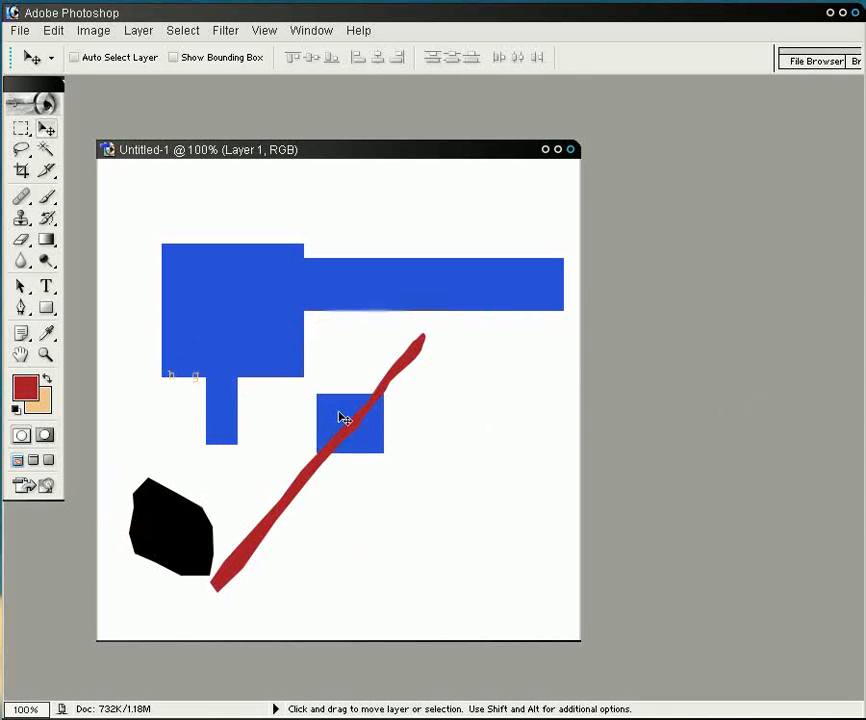